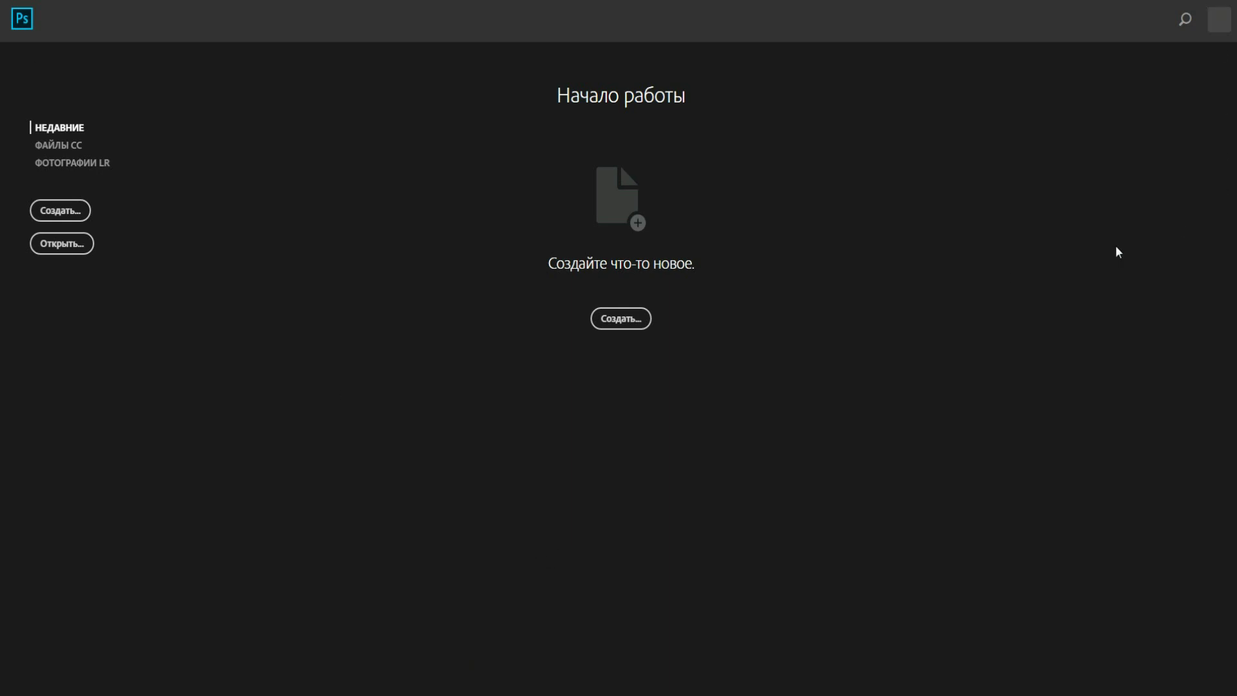
Create a new default blank white document, 7 × 5 inches at 300 ppi
{"action": "left_click", "coordinate": [635, 329]}
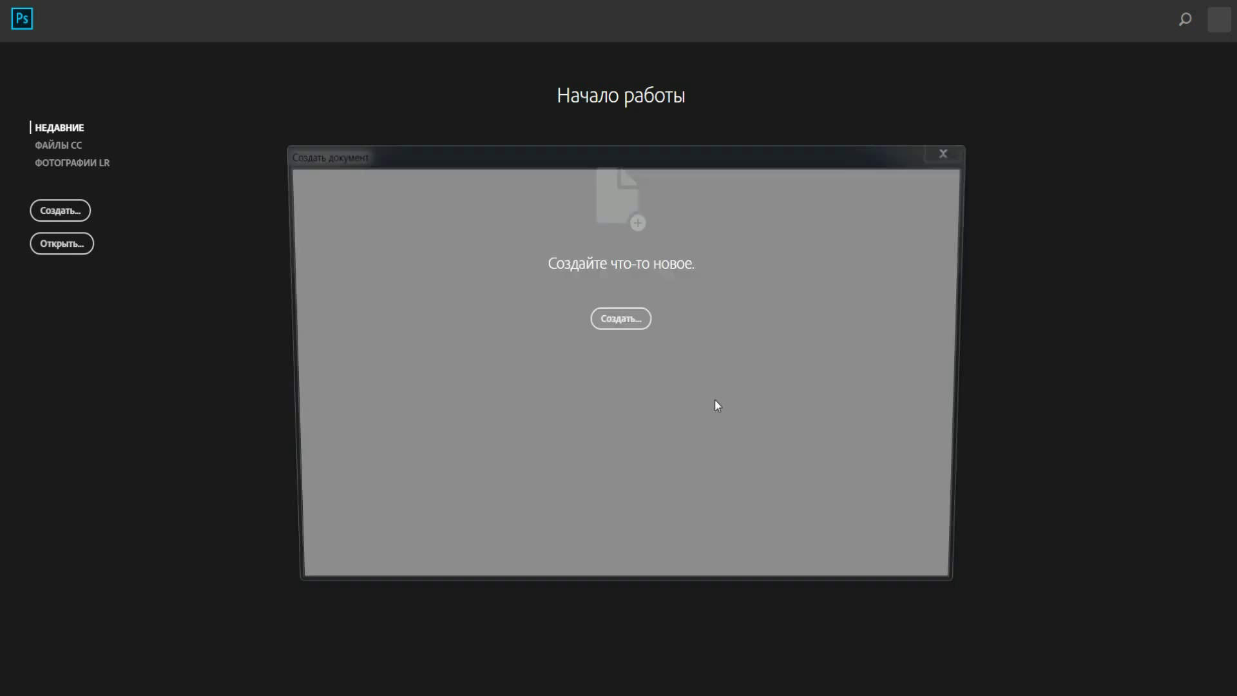
{"action": "key", "text": "Return"}
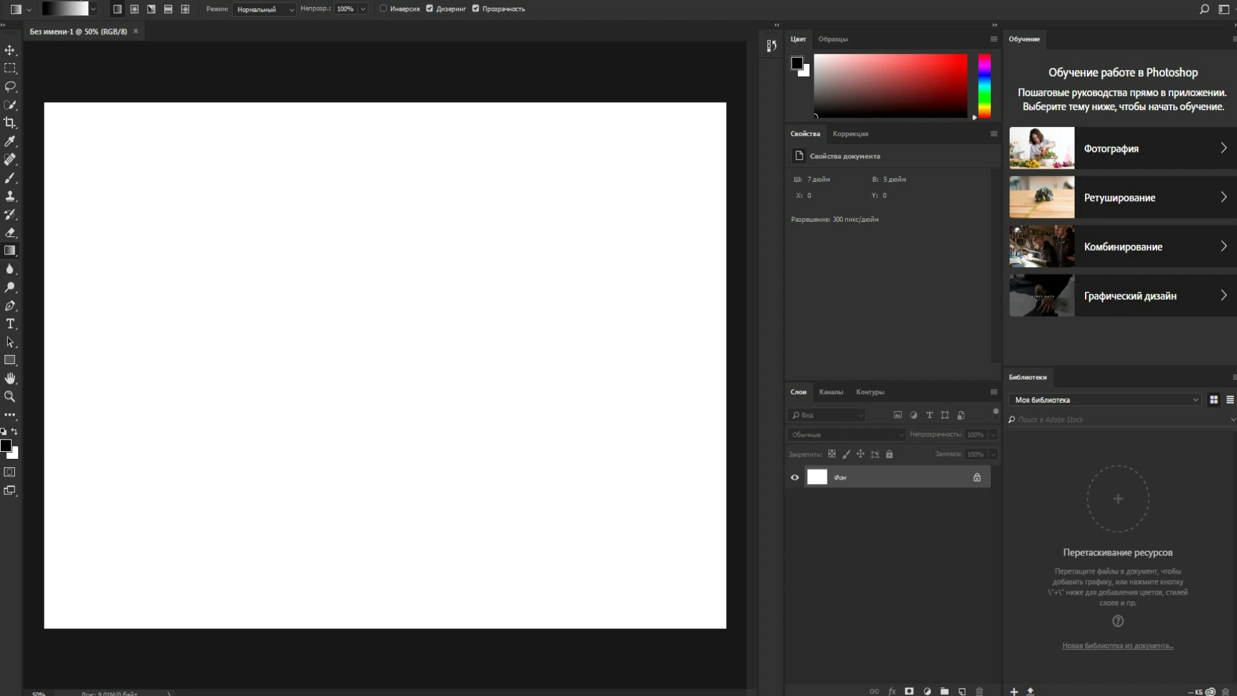
Open Edit > Preferences and go to the Interface page
{"action": "left_click", "coordinate": [64, 1]}
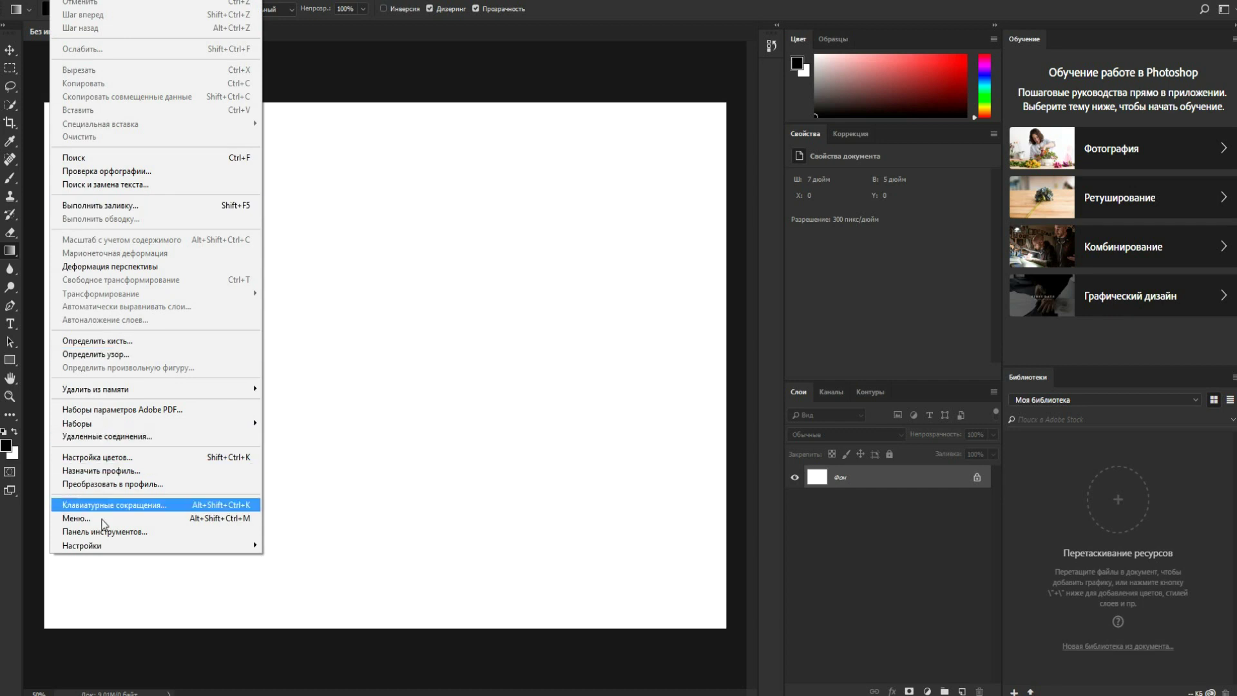
{"action": "mouse_move", "coordinate": [155, 545]}
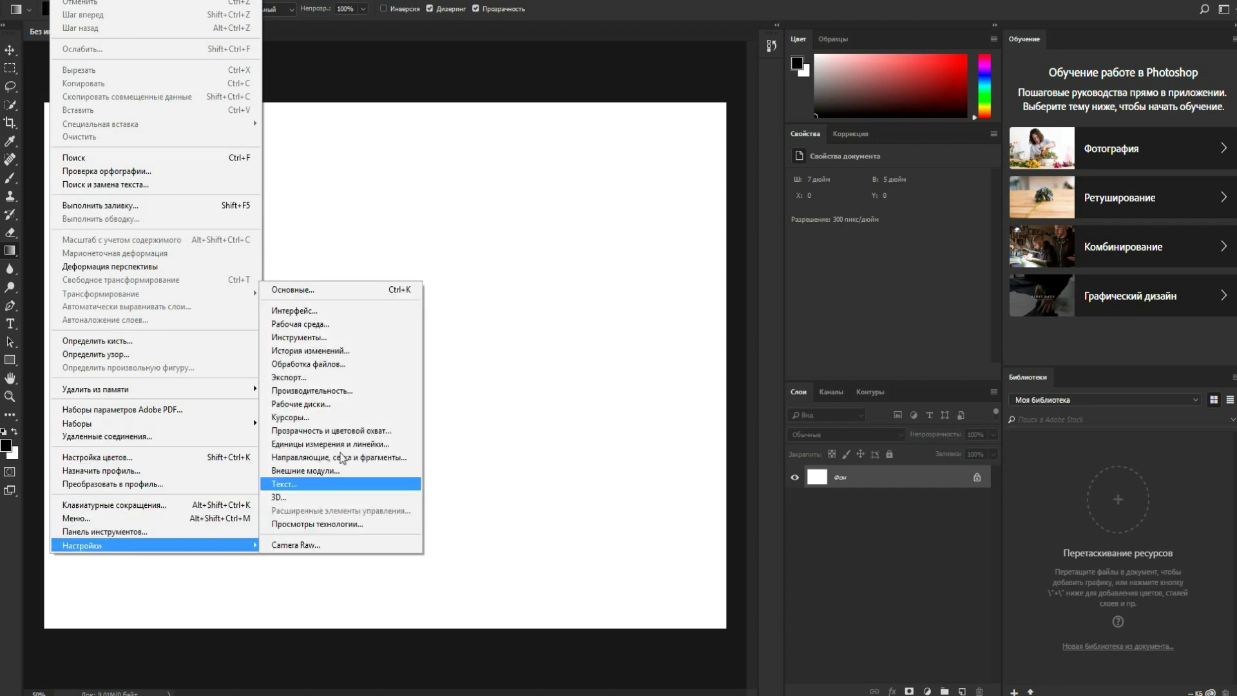
{"action": "left_click", "coordinate": [307, 291]}
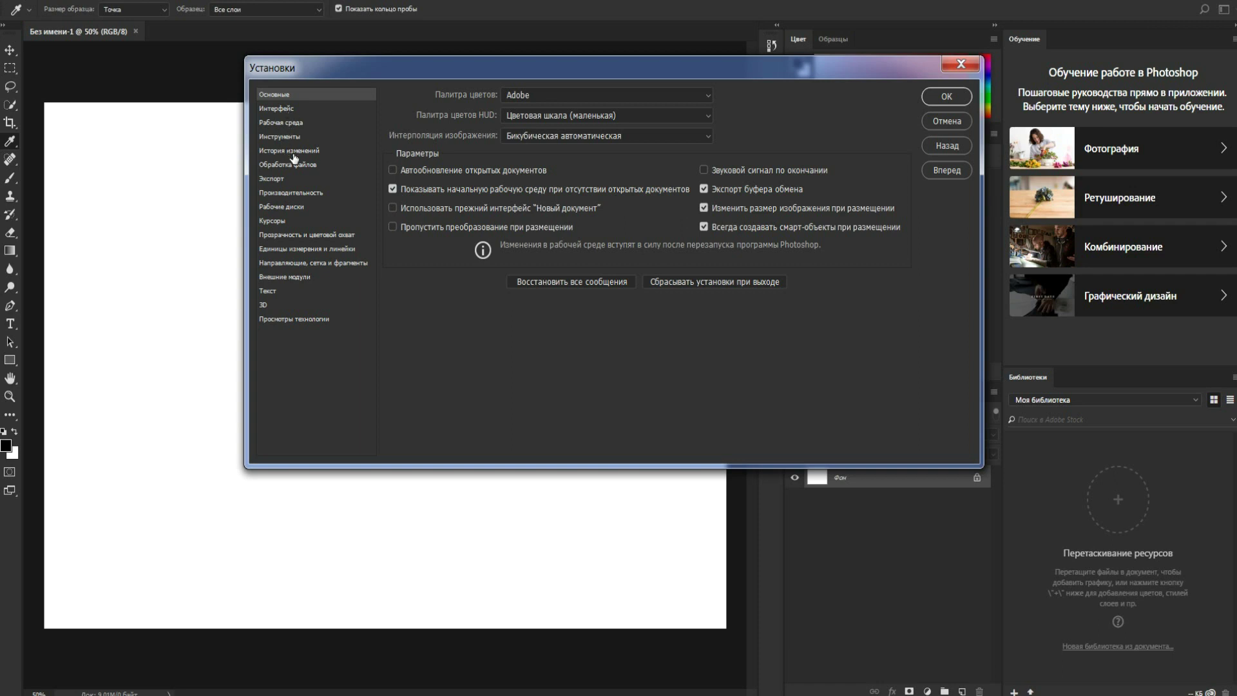
{"action": "left_click", "coordinate": [278, 109]}
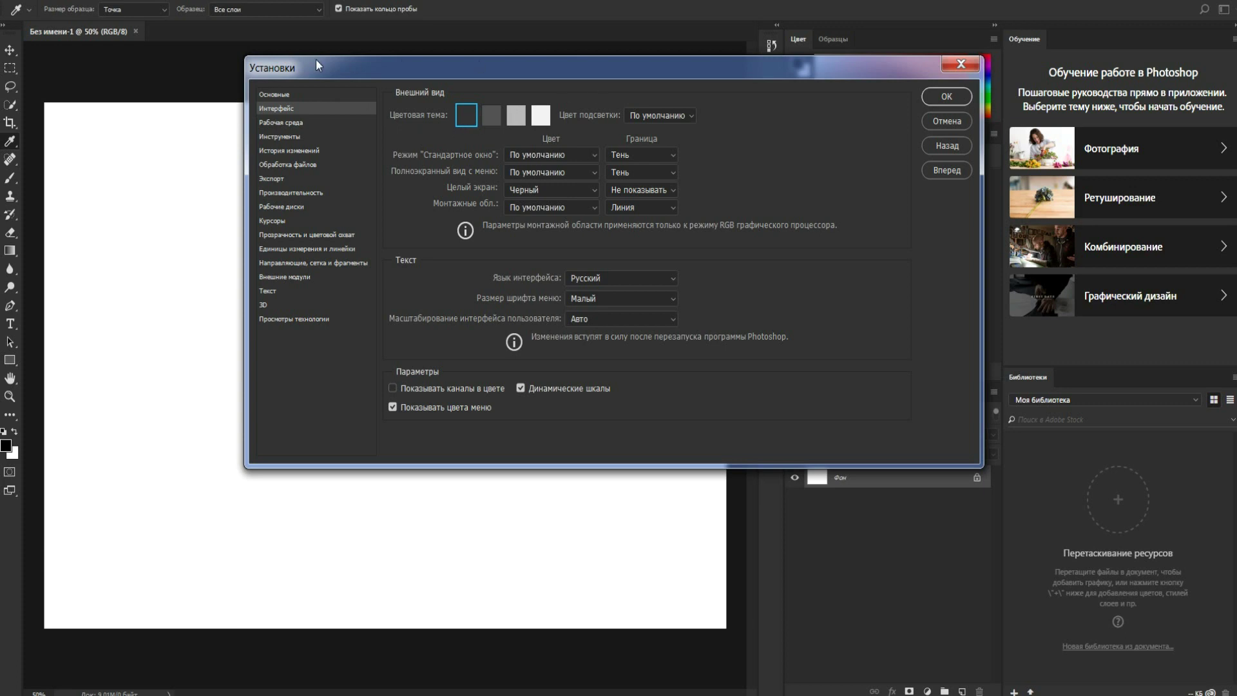
{"action": "left_click", "coordinate": [489, 114]}
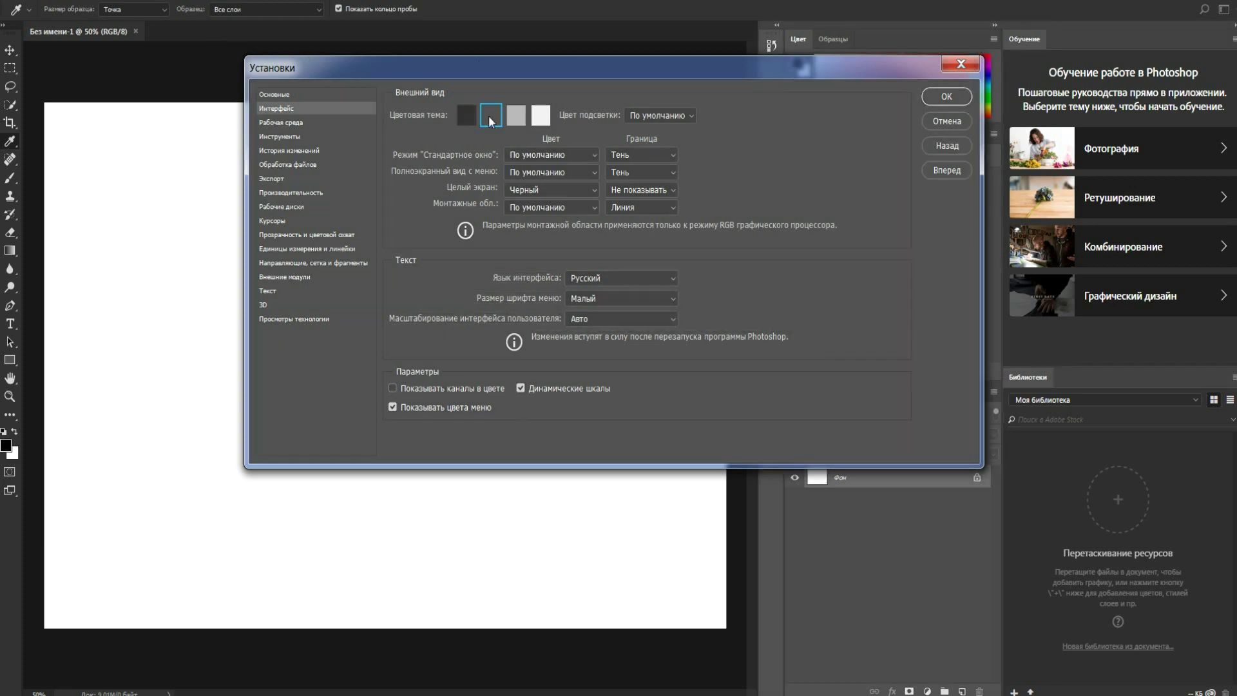
{"action": "left_click", "coordinate": [515, 120]}
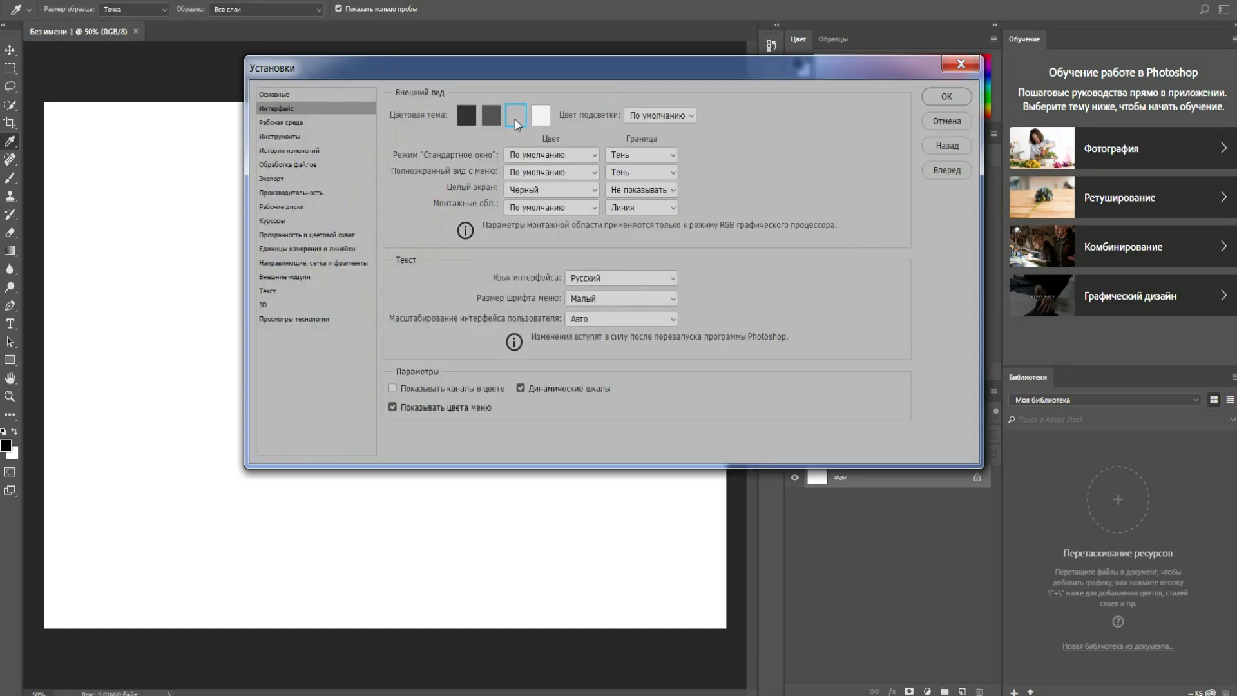
{"action": "left_click", "coordinate": [544, 119]}
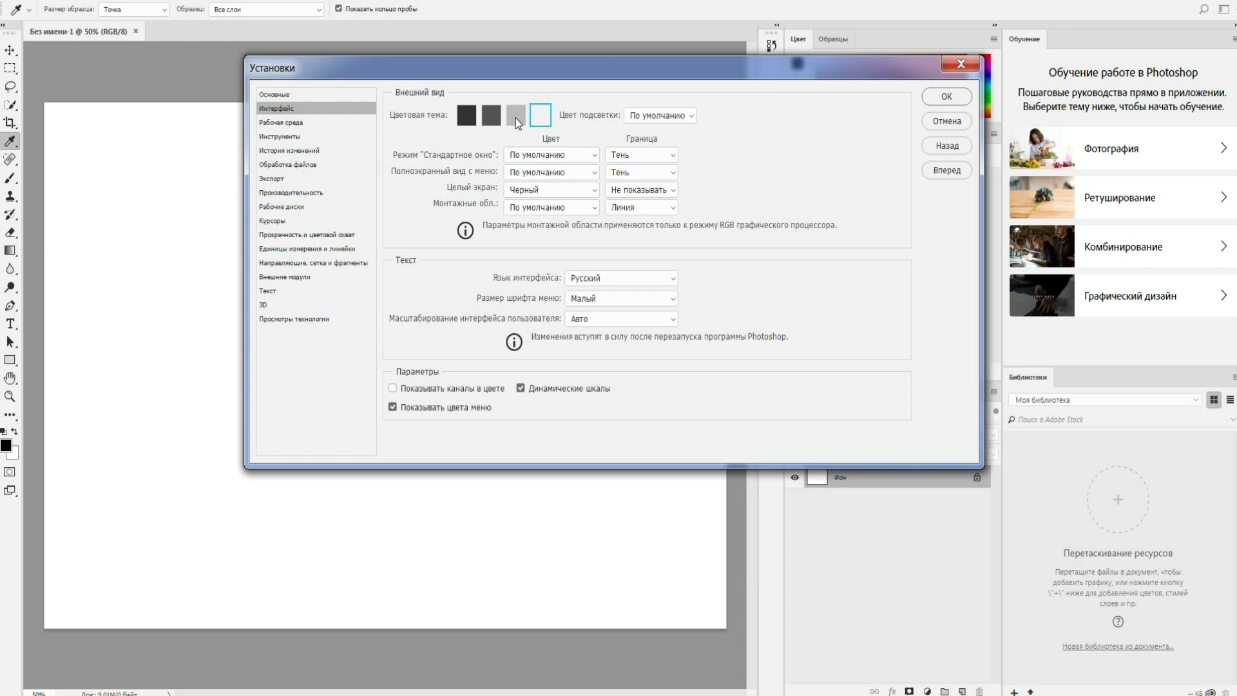
{"action": "left_click", "coordinate": [467, 114]}
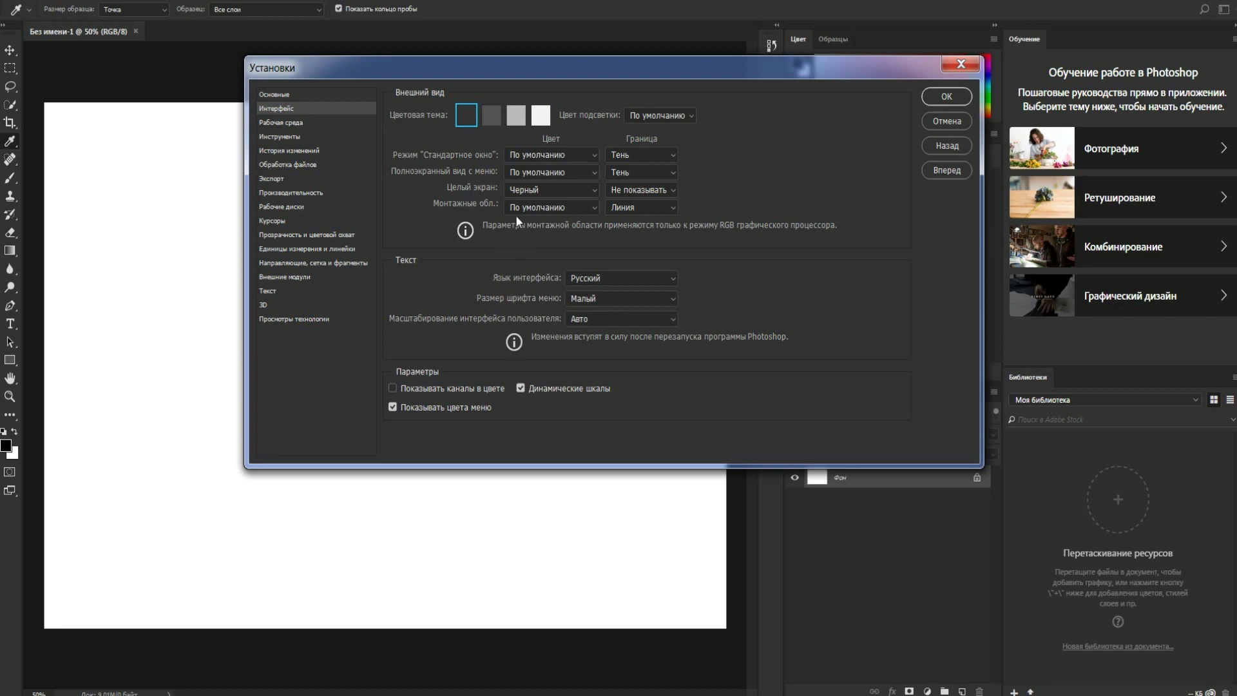
{"action": "left_click", "coordinate": [672, 280]}
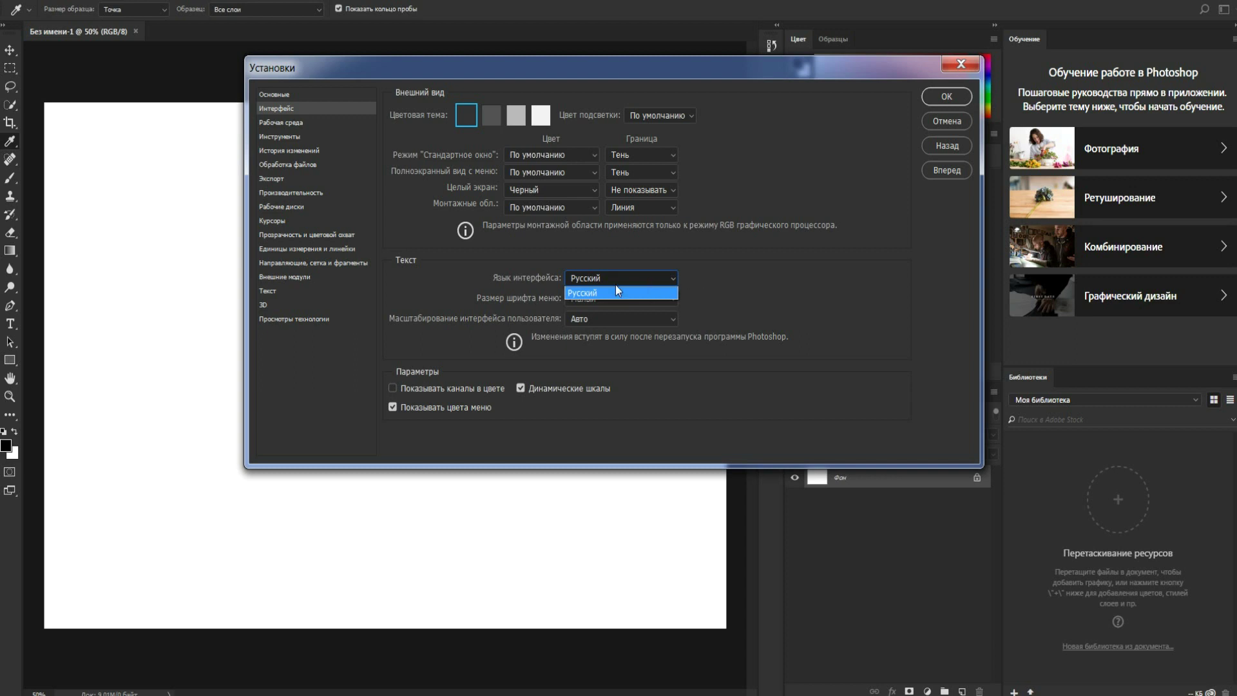
{"action": "left_click", "coordinate": [593, 295]}
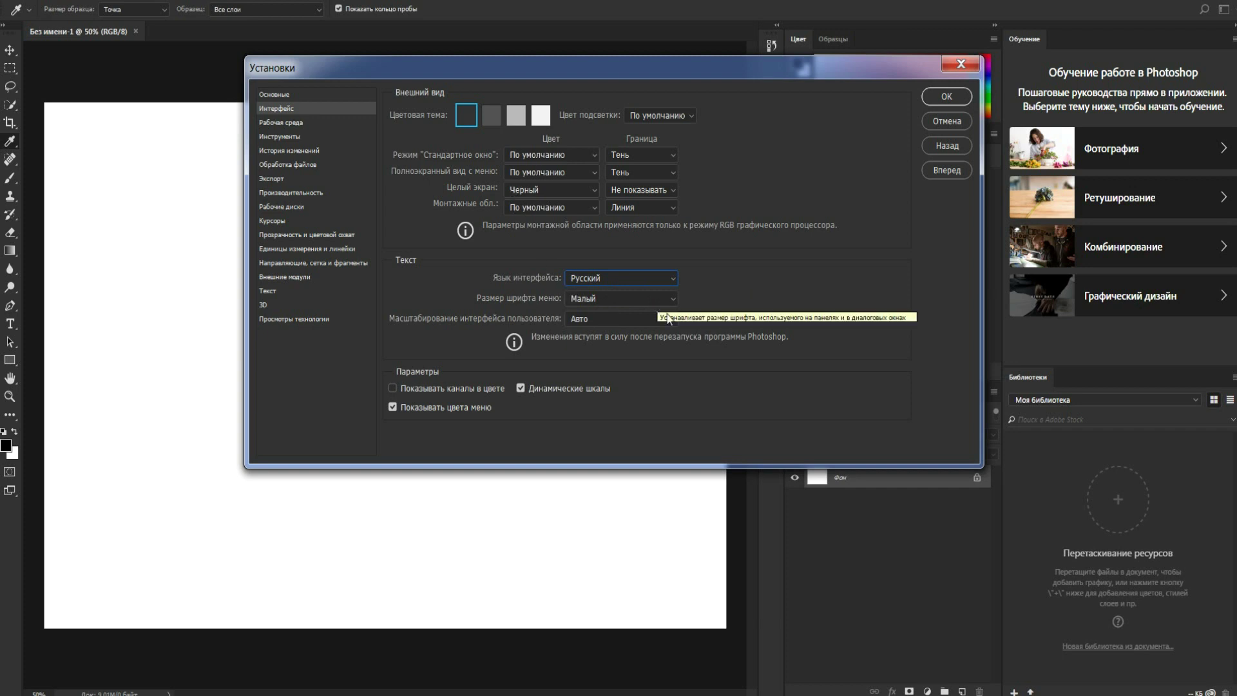
Confirm Preferences with OK, then switch the toolbar to two columns and back to one
{"action": "left_click", "coordinate": [946, 96]}
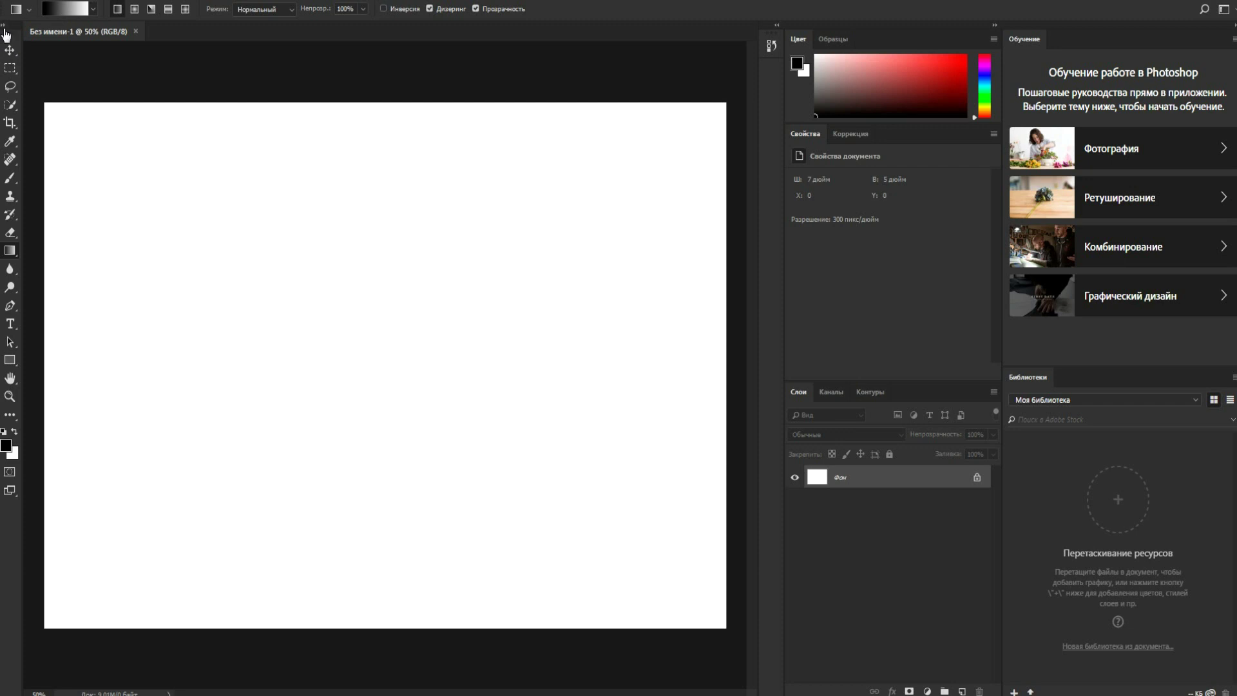
{"action": "left_click", "coordinate": [4, 27]}
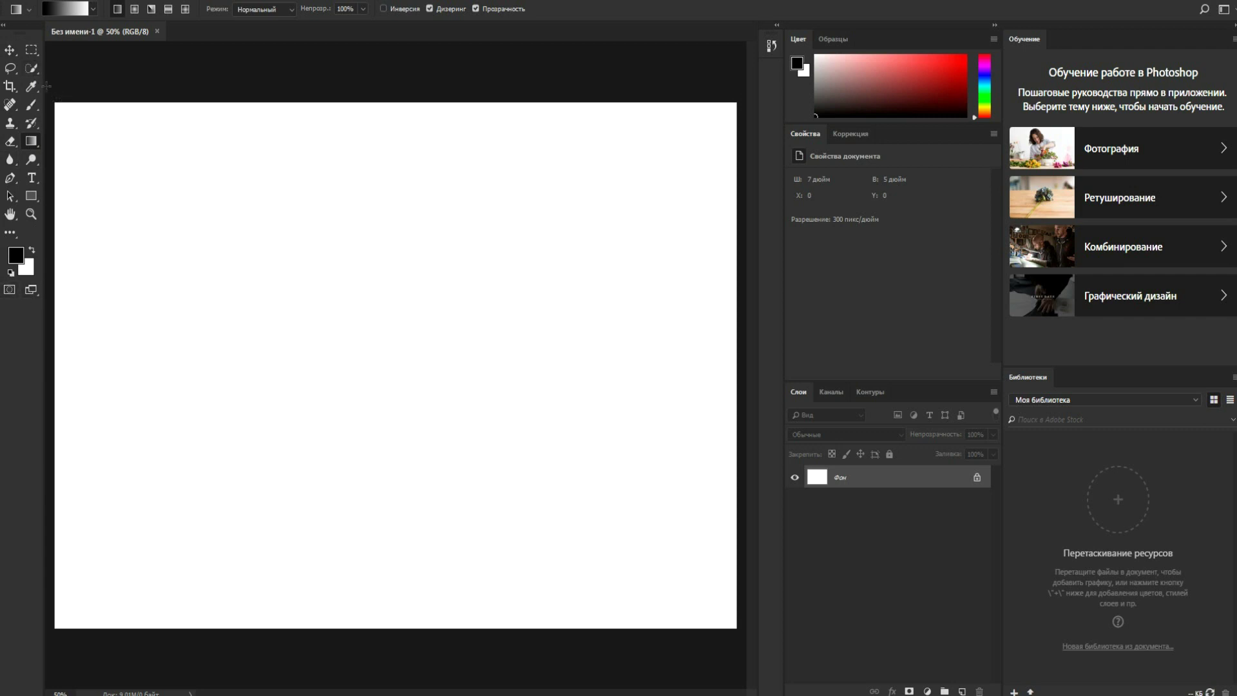
{"action": "left_click", "coordinate": [3, 26]}
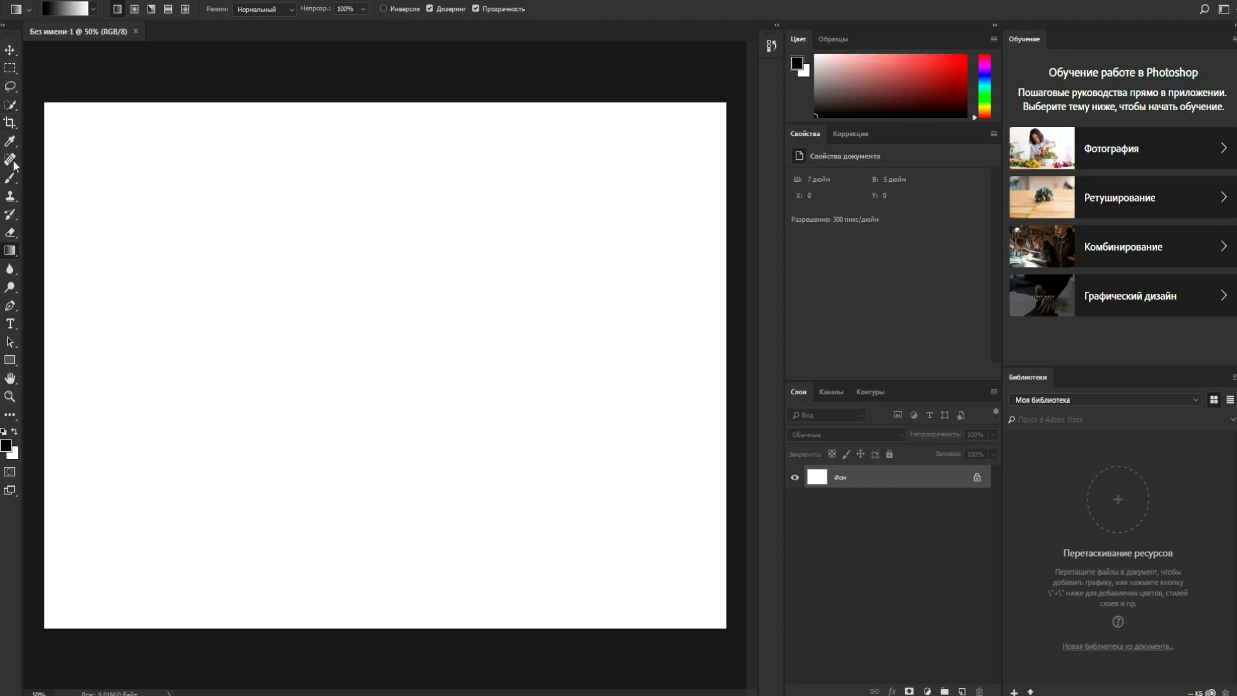
Try the Move, Rectangular Marquee and Quick Selection tools and their variant flyouts
{"action": "left_click", "coordinate": [10, 52]}
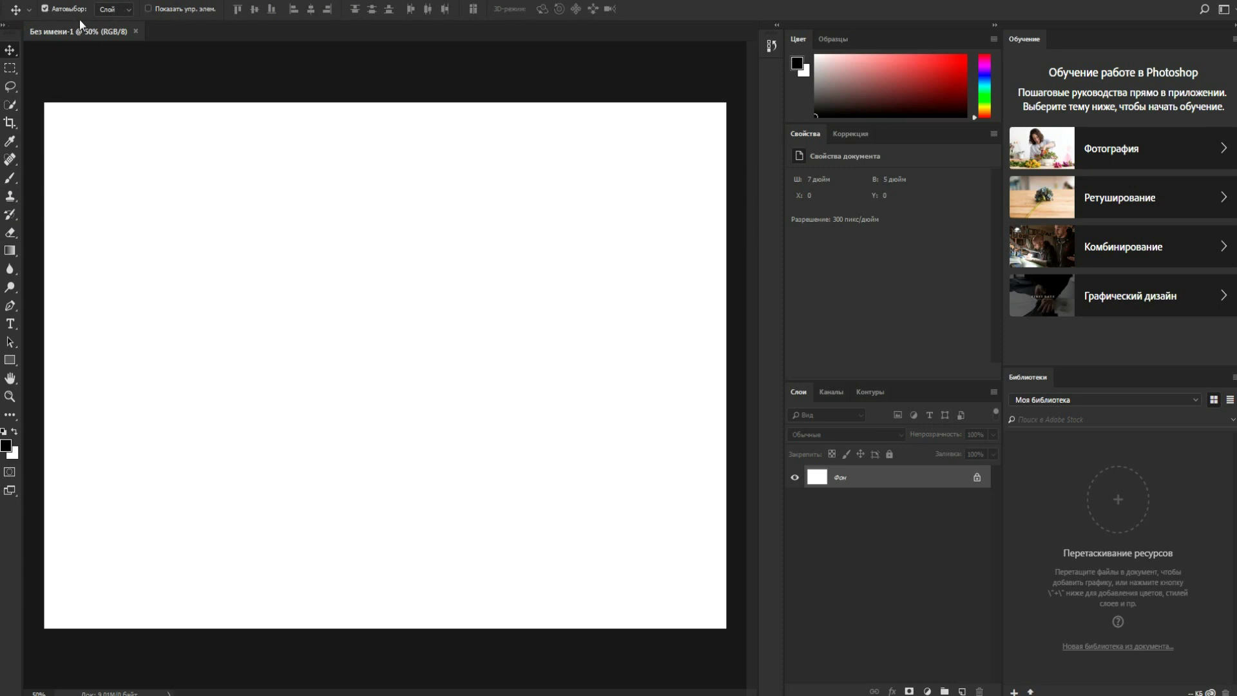
{"action": "left_click", "coordinate": [11, 70]}
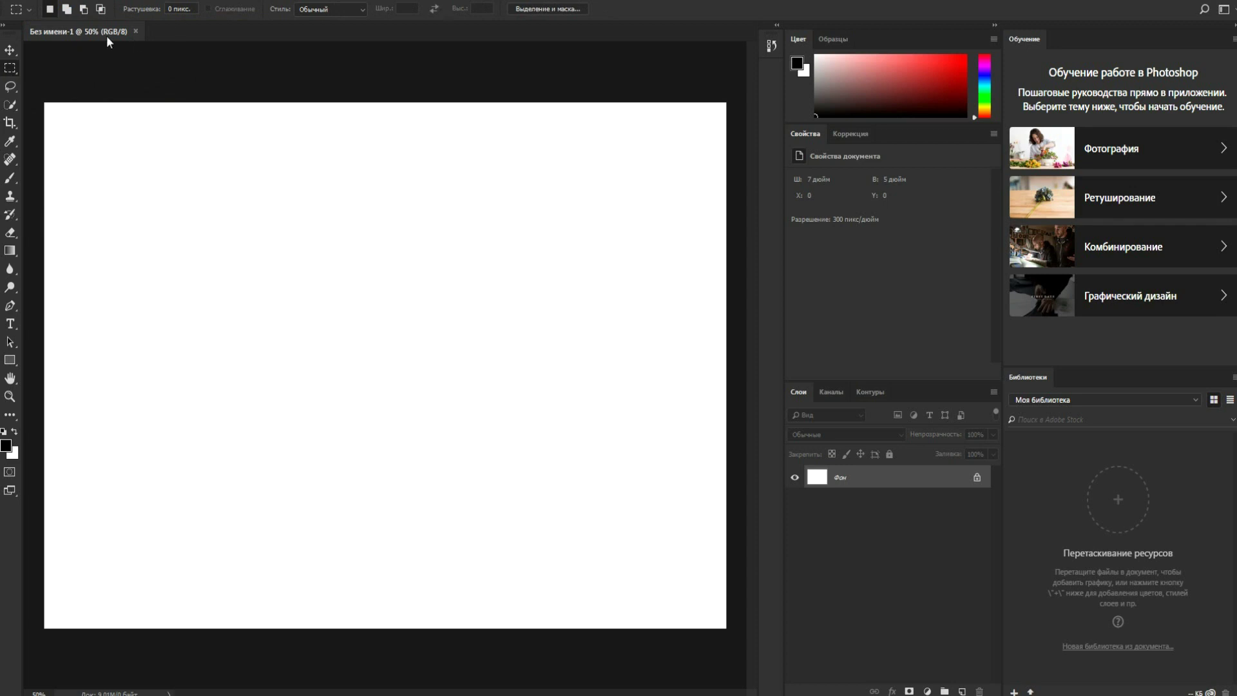
{"action": "left_click", "coordinate": [10, 105]}
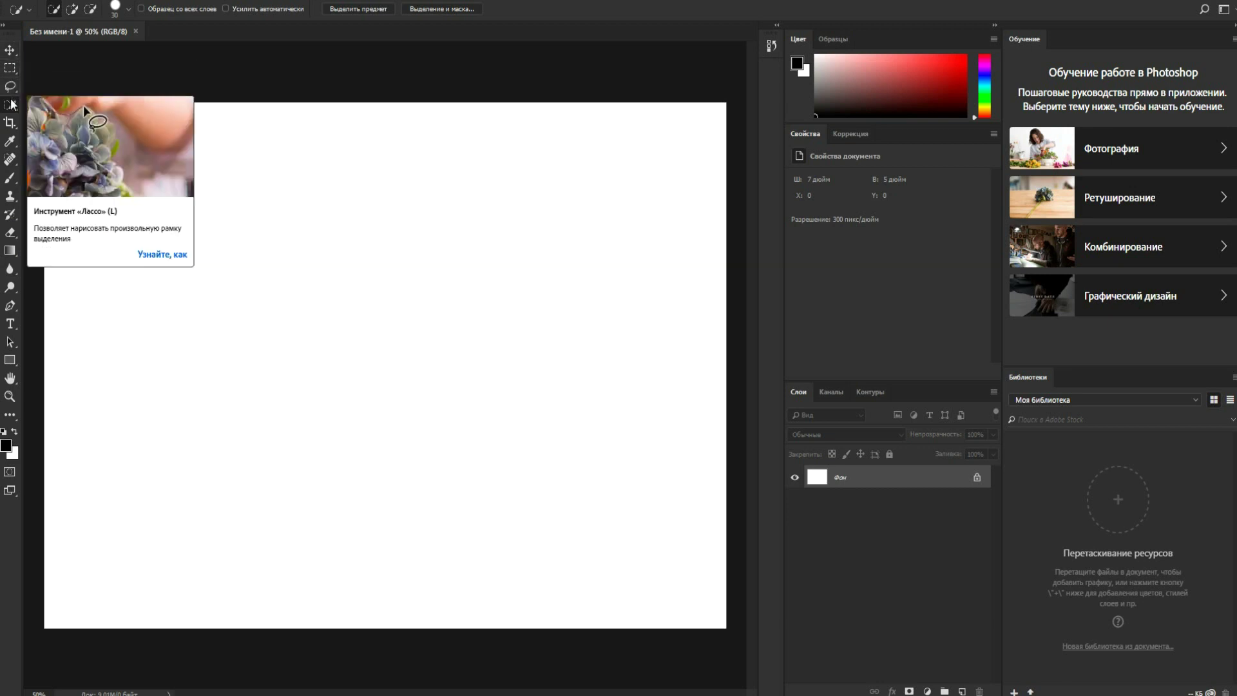
{"action": "left_click", "coordinate": [17, 57]}
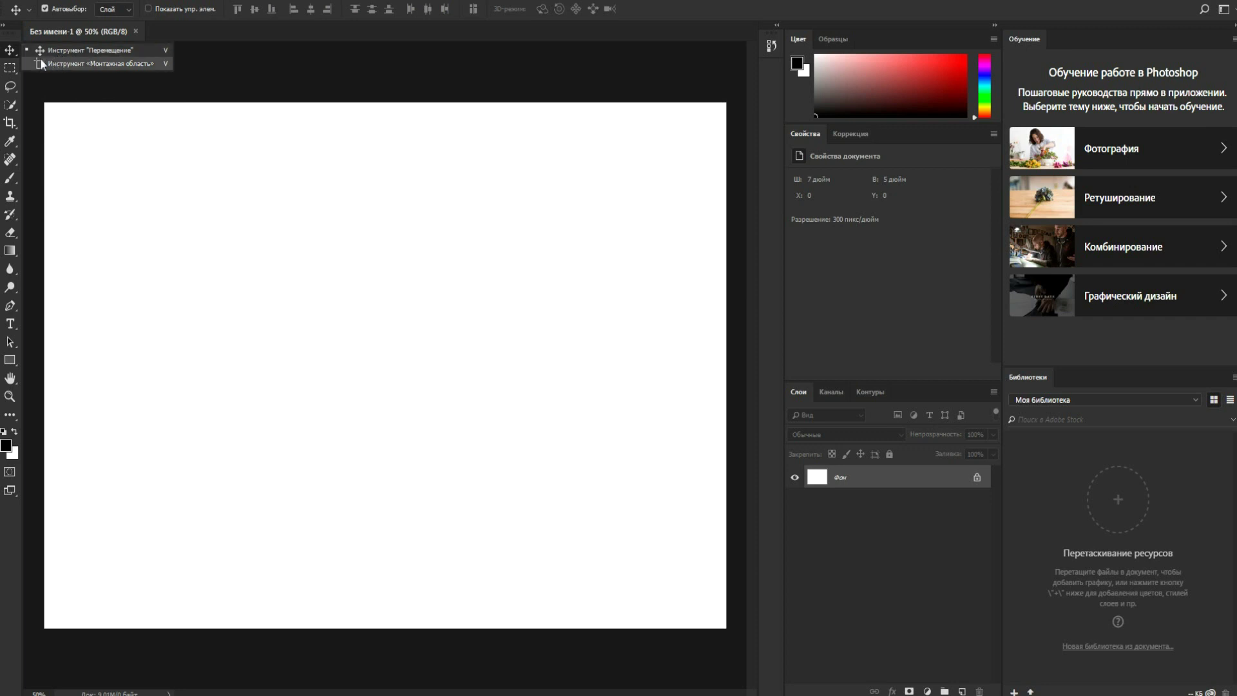
{"action": "left_click", "coordinate": [14, 73]}
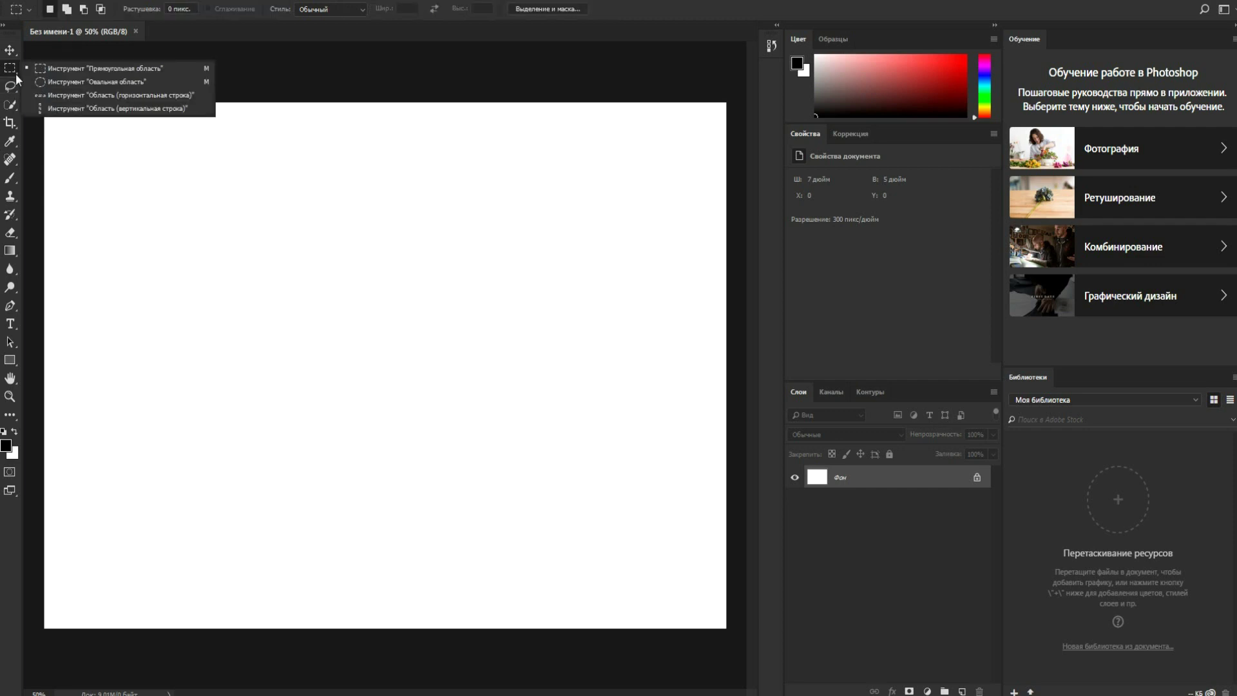
Show the Crop tool variants, then sample white from the canvas with the Eyedropper
{"action": "left_click", "coordinate": [13, 124]}
{"action": "left_click", "coordinate": [13, 142]}
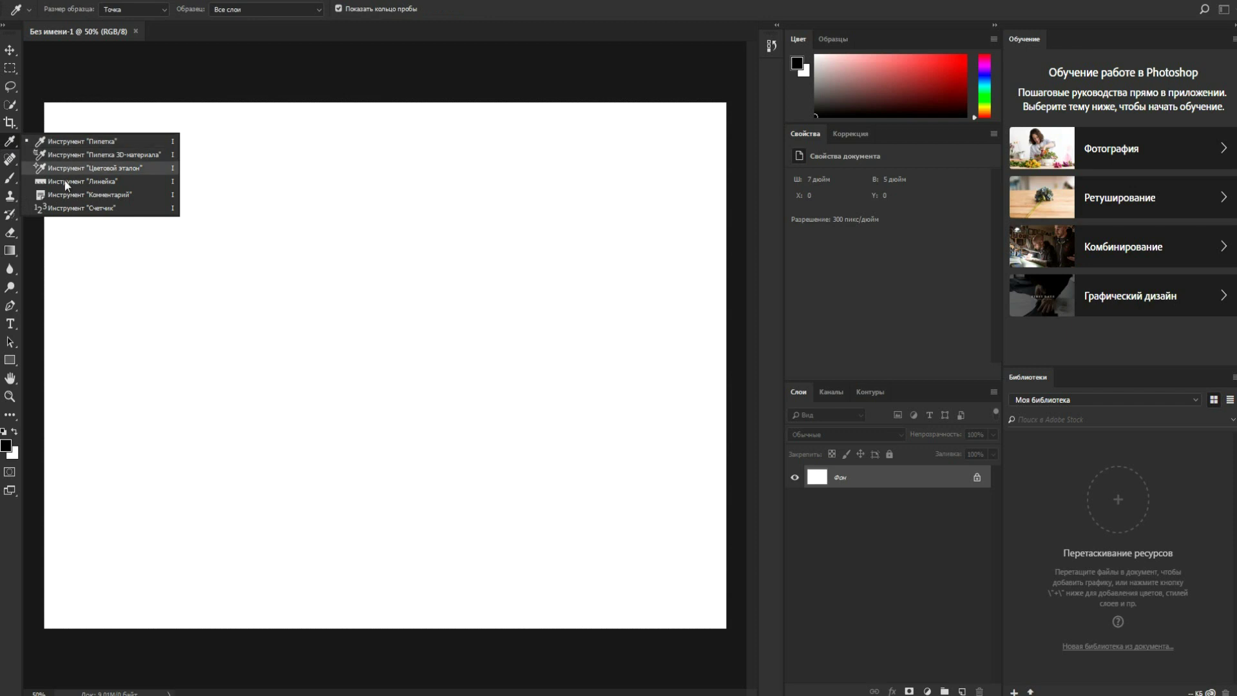
{"action": "left_click", "coordinate": [419, 257]}
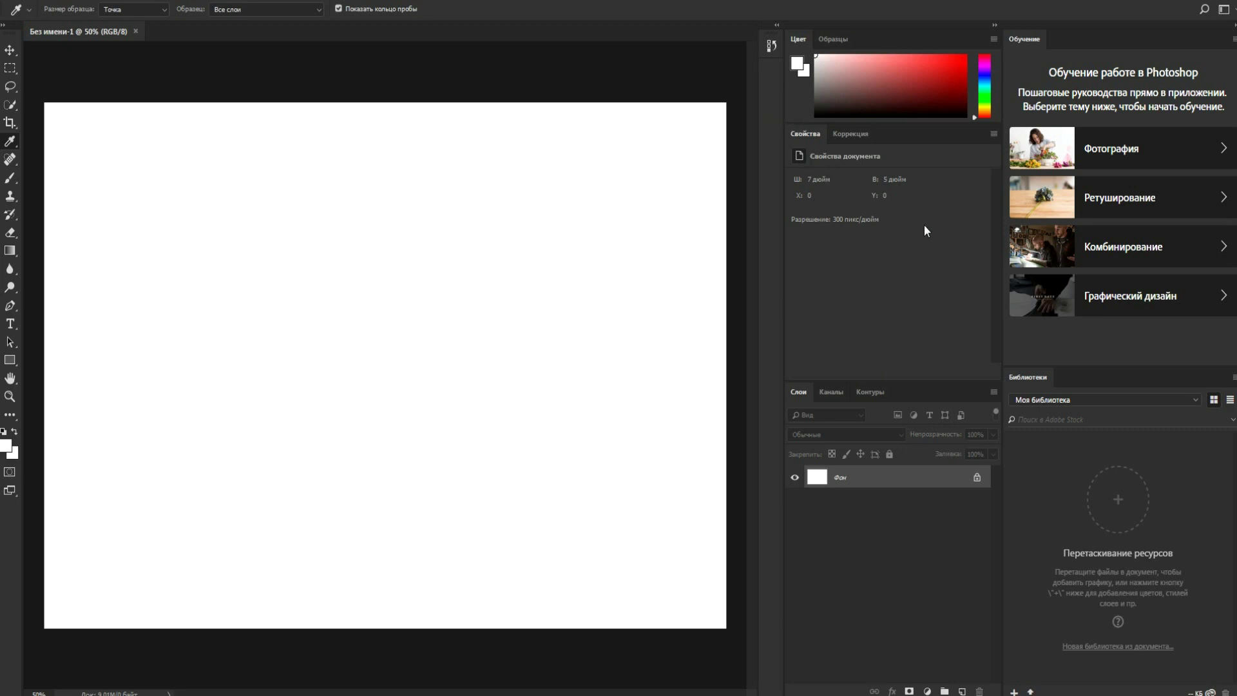
Float a collapsed panel, Swatches and Color over the canvas, and resize the Learn/Libraries column
{"action": "mouse_move", "coordinate": [773, 48]}
{"action": "left_mouse_down"}
{"action": "mouse_move", "coordinate": [651, 115]}
{"action": "mouse_move", "coordinate": [534, 155]}
{"action": "left_mouse_up"}
{"action": "left_click_drag", "start_coordinate": [833, 39], "coordinate": [335, 204]}
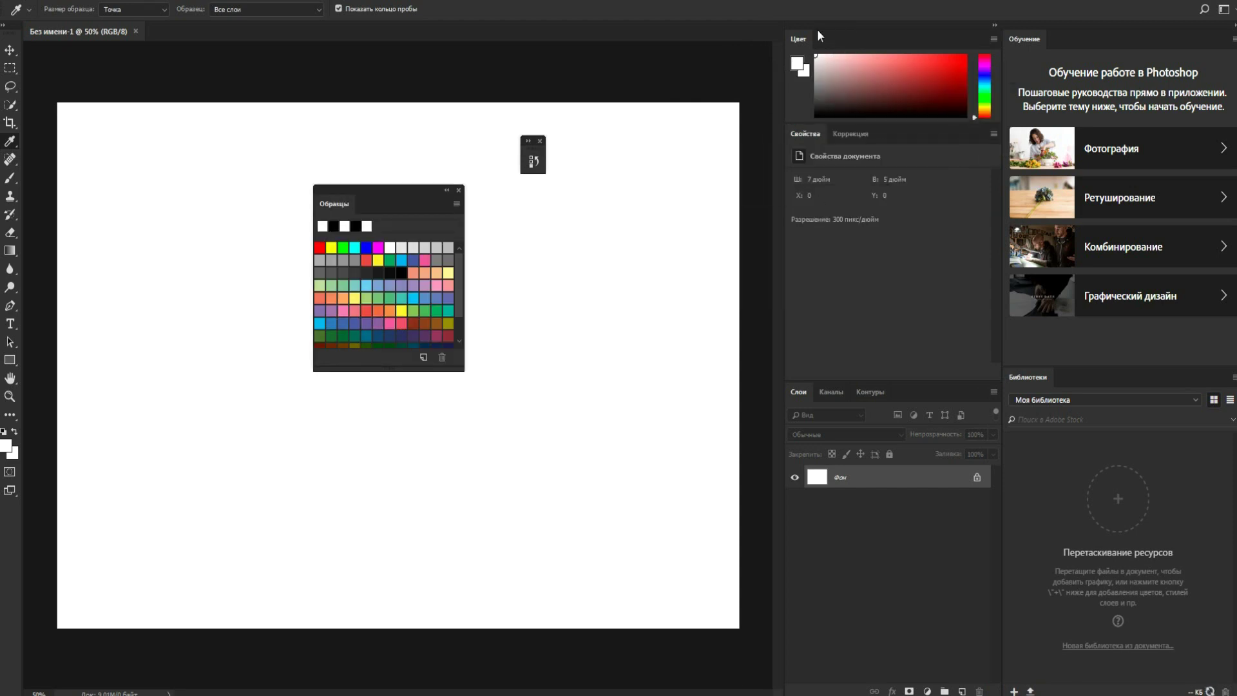
{"action": "left_click_drag", "start_coordinate": [798, 39], "coordinate": [540, 272]}
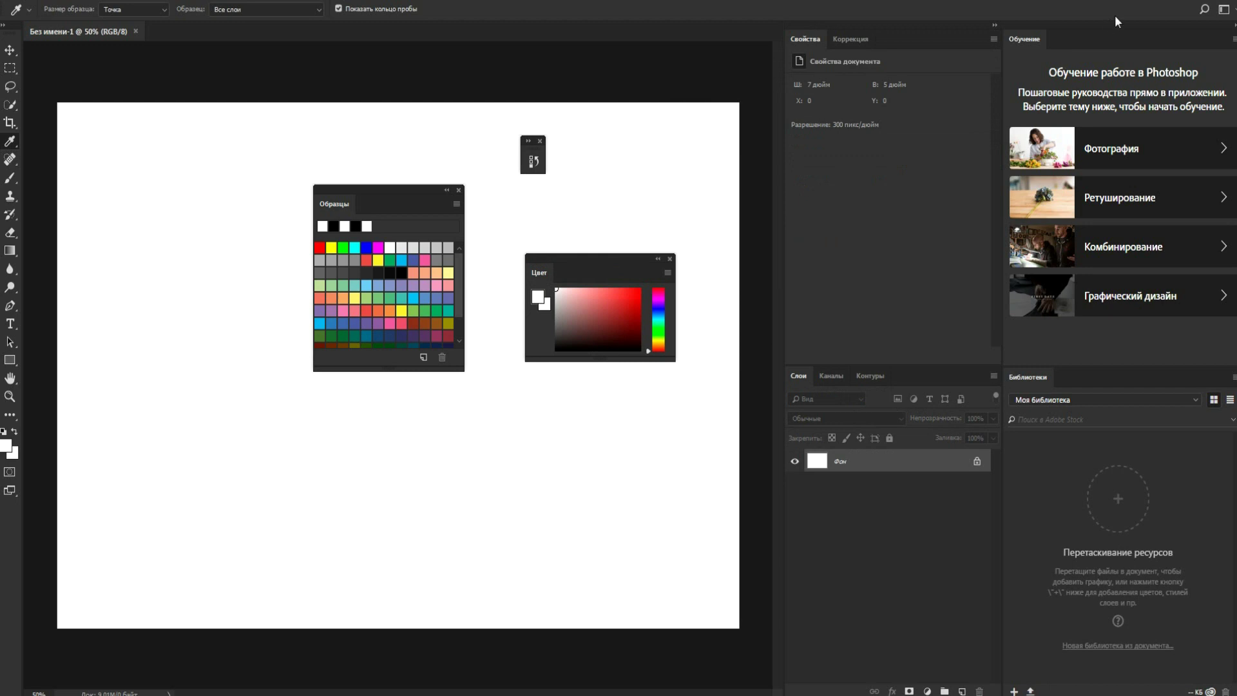
{"action": "left_click_drag", "start_coordinate": [1001, 189], "coordinate": [949, 196]}
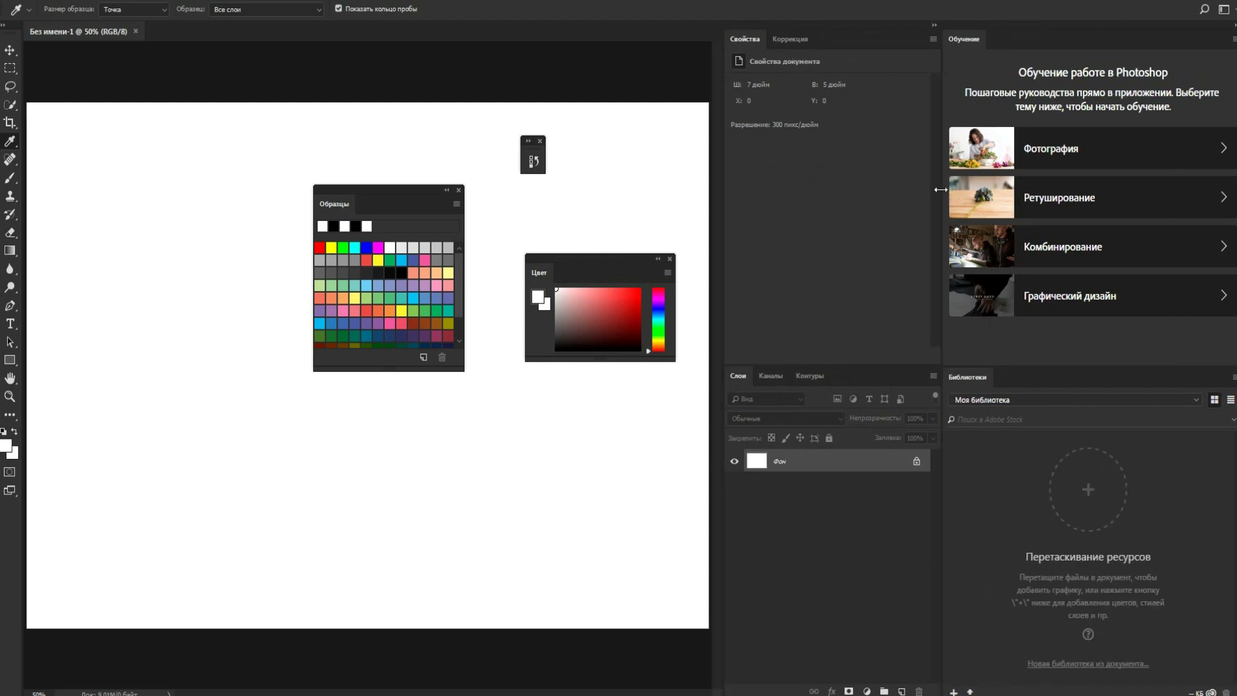
{"action": "left_click_drag", "start_coordinate": [949, 196], "coordinate": [963, 240]}
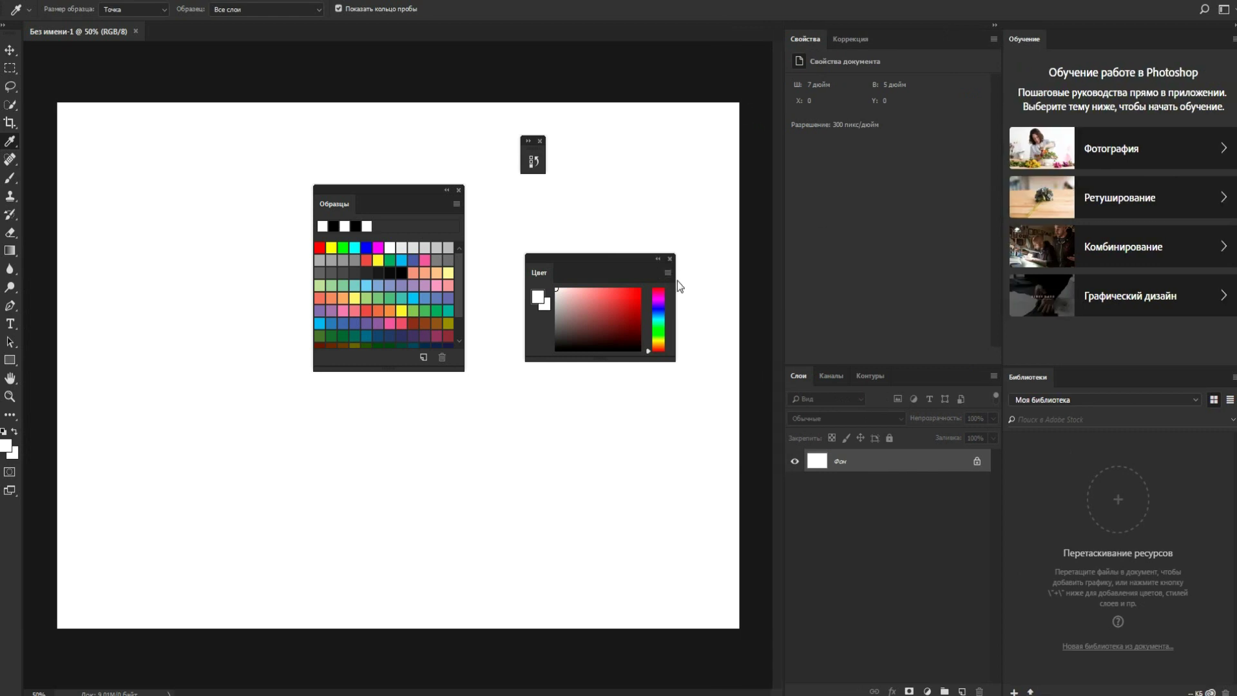
Close the floating Color and Swatches panels and dock History back as a collapsed icon
{"action": "left_click", "coordinate": [671, 258]}
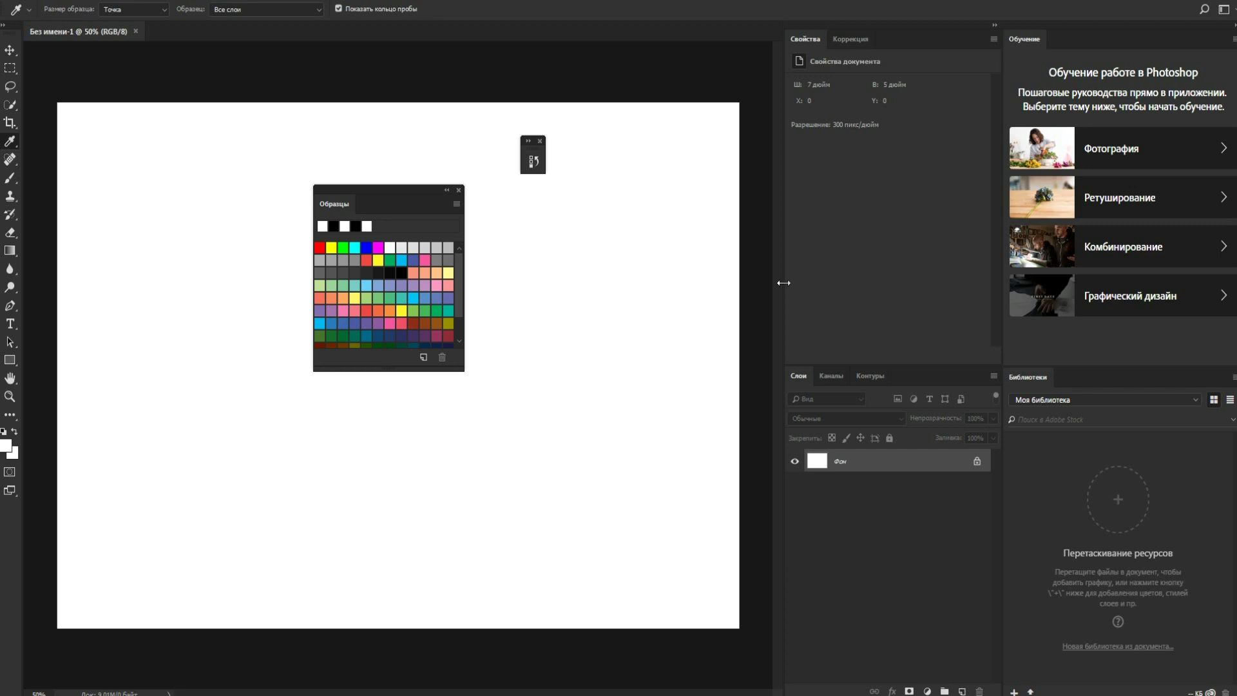
{"action": "left_click", "coordinate": [459, 191]}
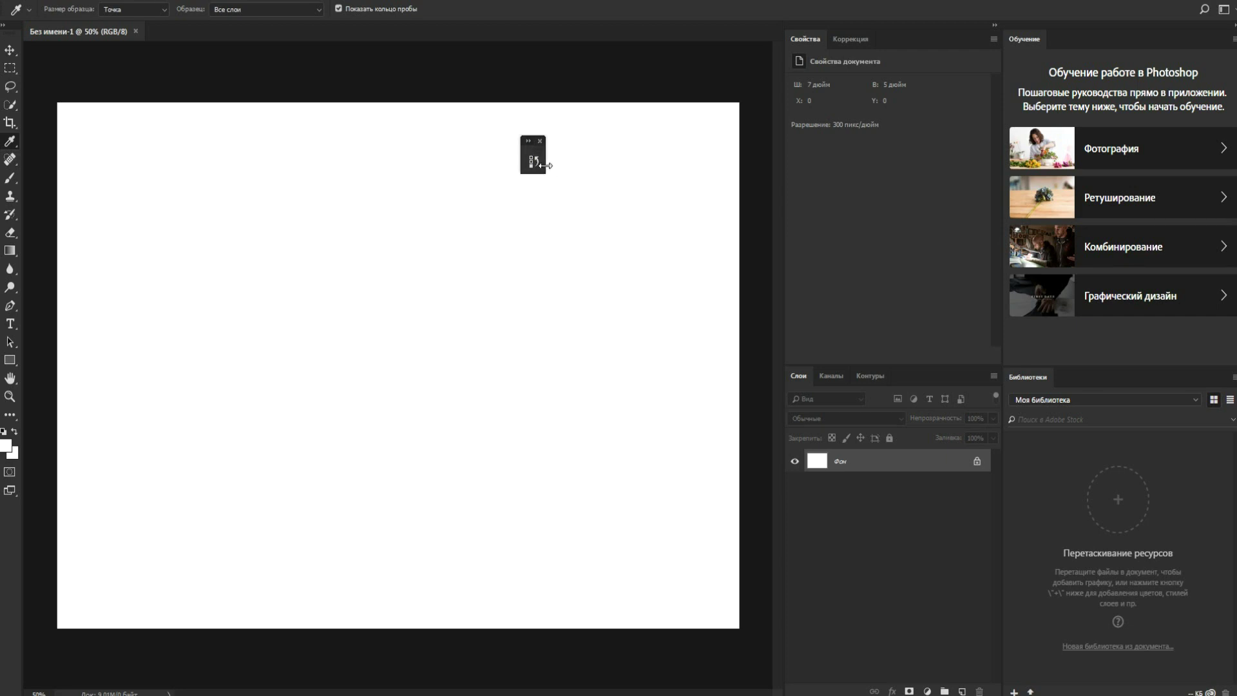
{"action": "left_click_drag", "start_coordinate": [562, 163], "coordinate": [692, 183]}
{"action": "left_click_drag", "start_coordinate": [759, 174], "coordinate": [773, 174]}
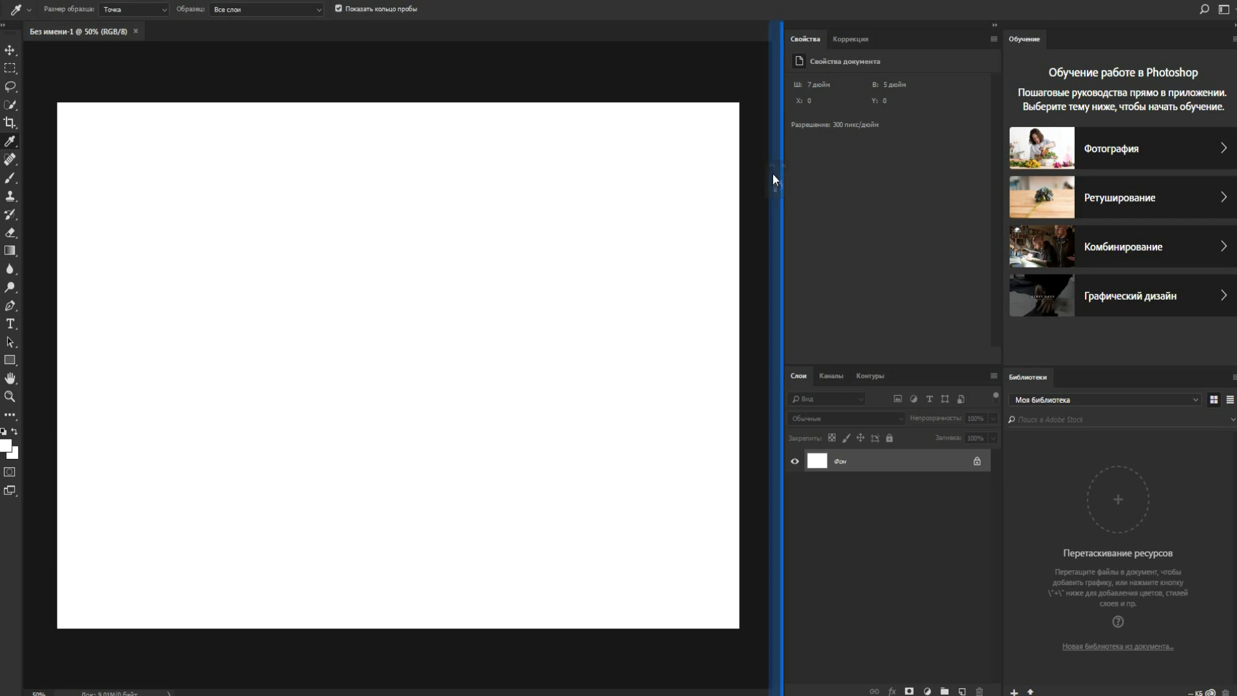
{"action": "left_click_drag", "start_coordinate": [772, 173], "coordinate": [772, 173]}
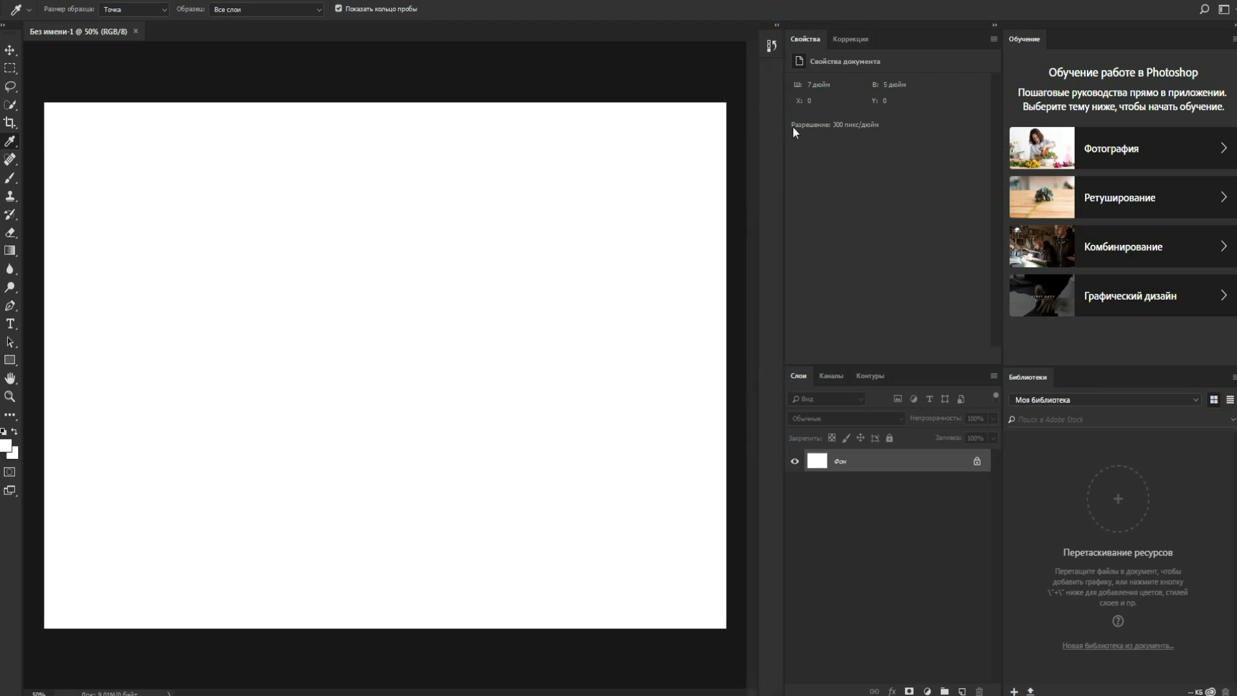
Expand and collapse History, then leave the Adjustments tab showing
{"action": "left_click", "coordinate": [777, 25]}
{"action": "left_click", "coordinate": [776, 25]}
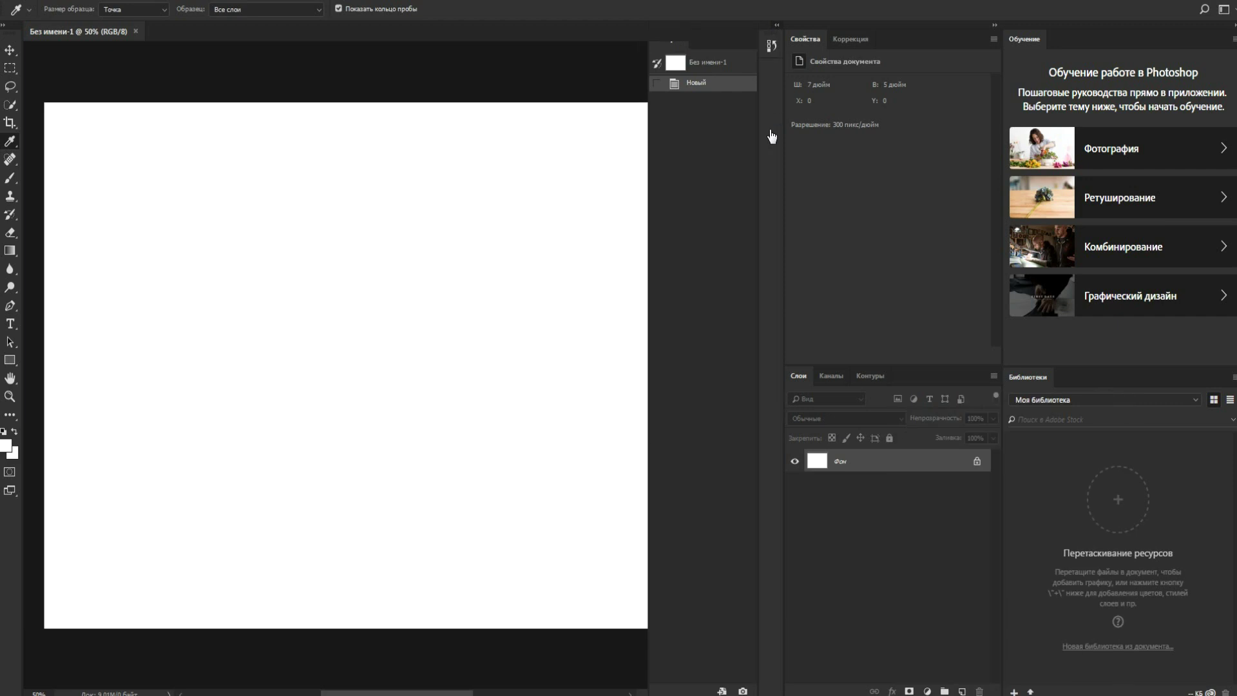
{"action": "left_click", "coordinate": [849, 40]}
{"action": "left_click", "coordinate": [806, 38]}
{"action": "left_click", "coordinate": [844, 39]}
Switch the lower group to Paths and open the Paragraph panel from the Window menu
{"action": "left_click", "coordinate": [825, 378]}
{"action": "left_click", "coordinate": [865, 377]}
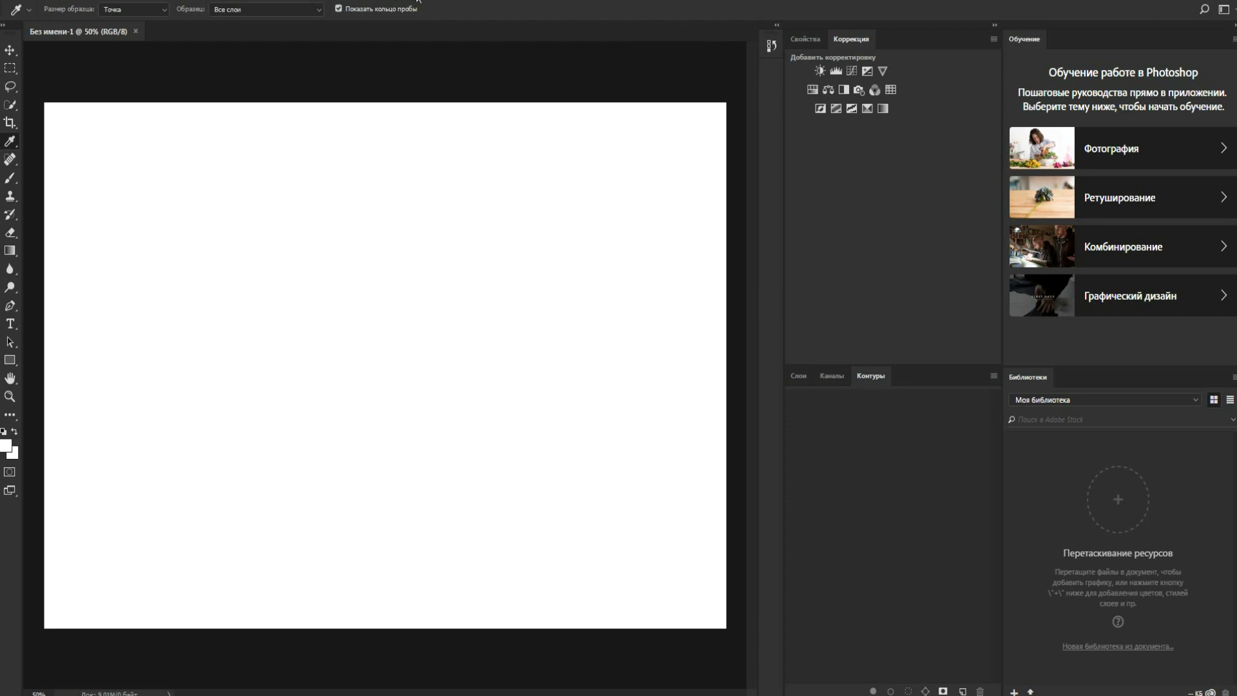
{"action": "left_click", "coordinate": [396, 0]}
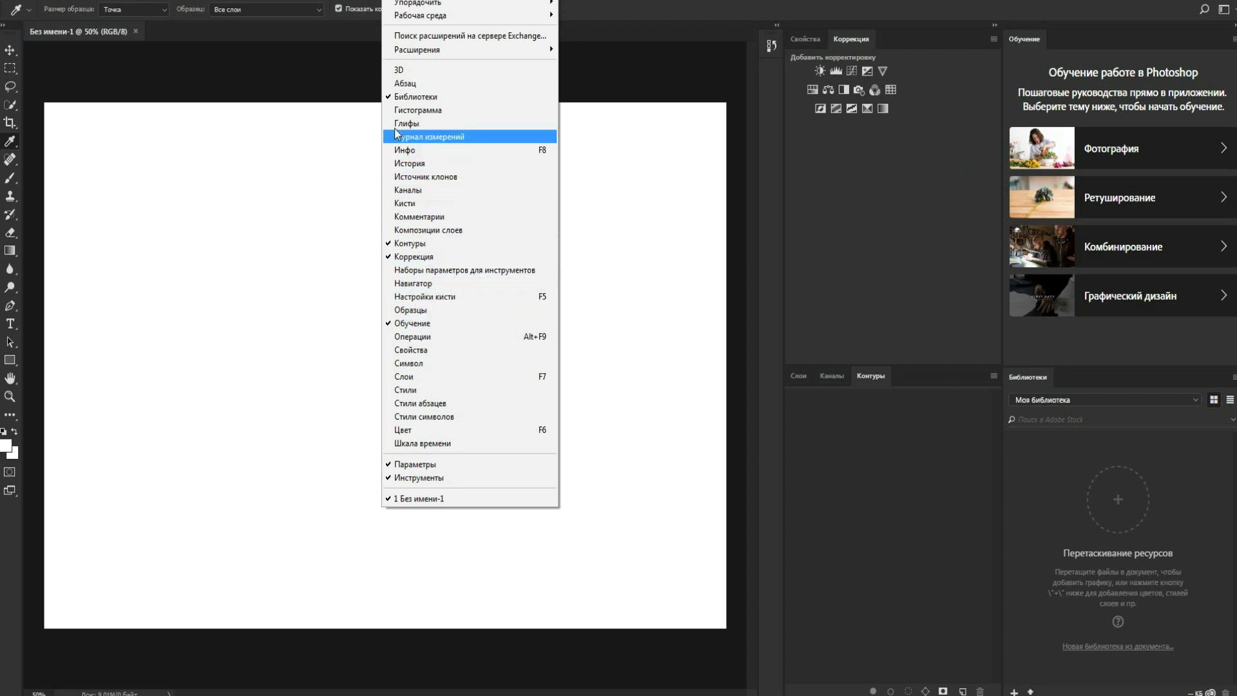
{"action": "left_click", "coordinate": [394, 84]}
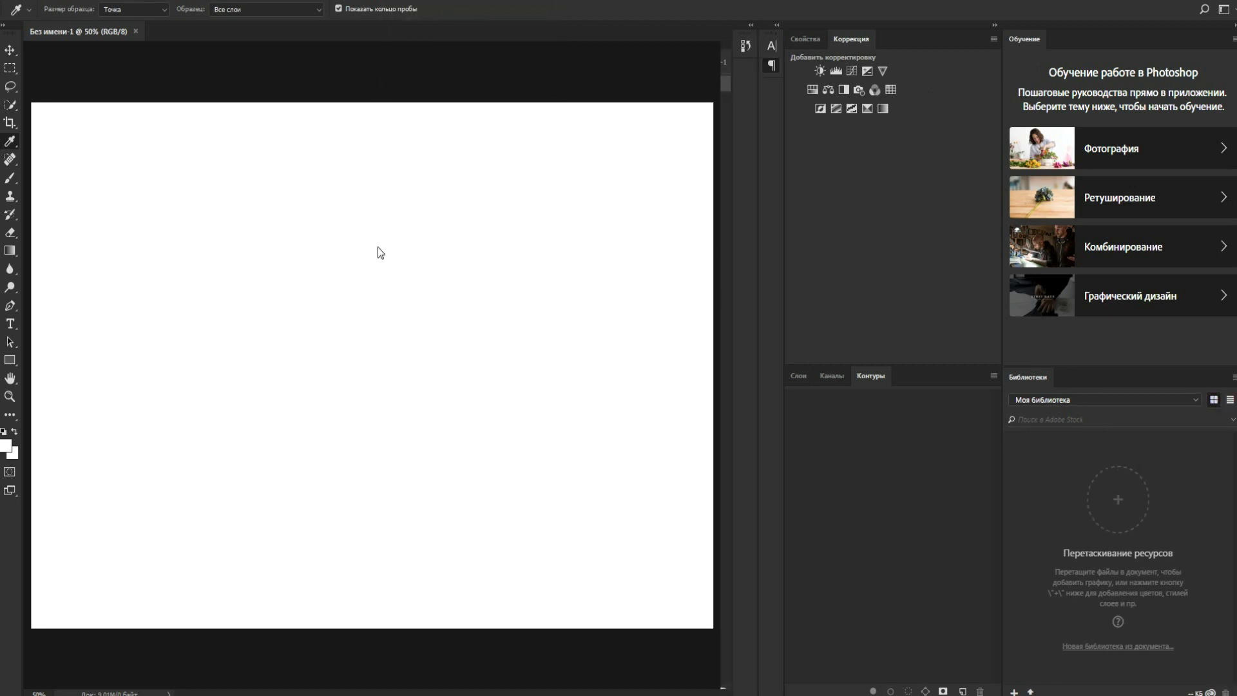
Dock the floating Character/Paragraph panel into the Properties and Adjustments tab group
{"action": "left_click_drag", "start_coordinate": [697, 51], "coordinate": [955, 43]}
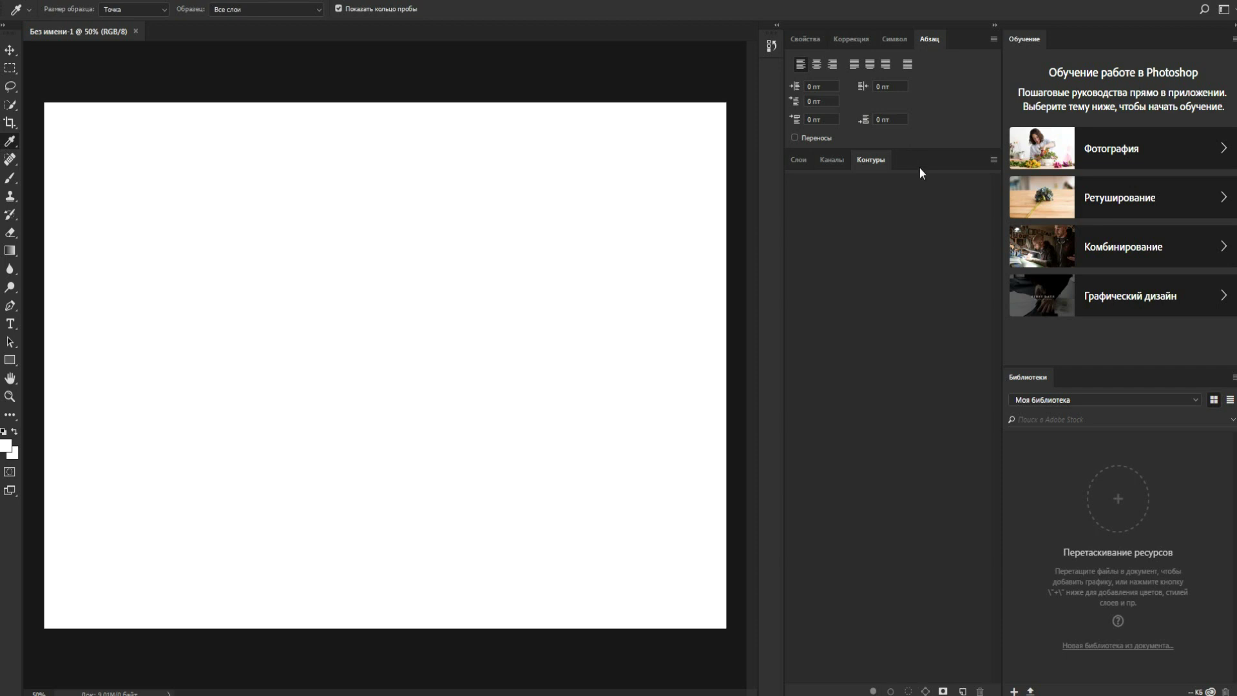
Close the Learn, Libraries and Paragraph panels via their tab context menus
{"action": "right_click", "coordinate": [1027, 41]}
{"action": "left_click", "coordinate": [1006, 51]}
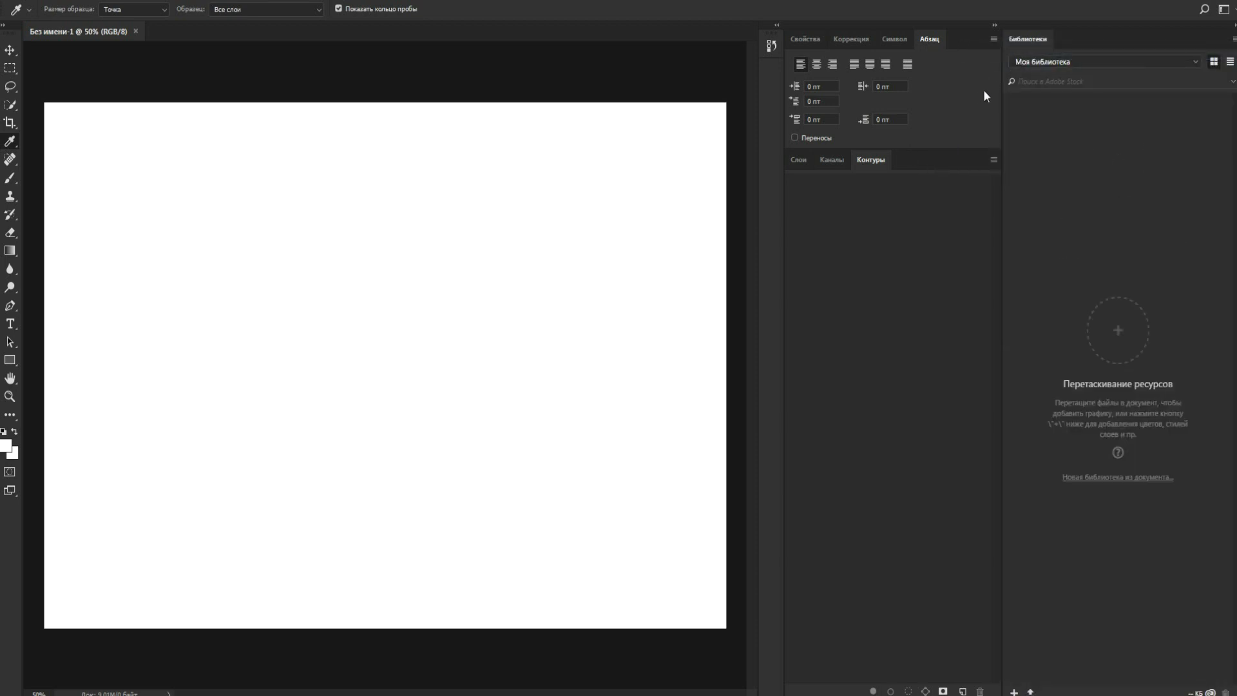
{"action": "right_click", "coordinate": [1034, 38]}
{"action": "left_click", "coordinate": [1028, 47]}
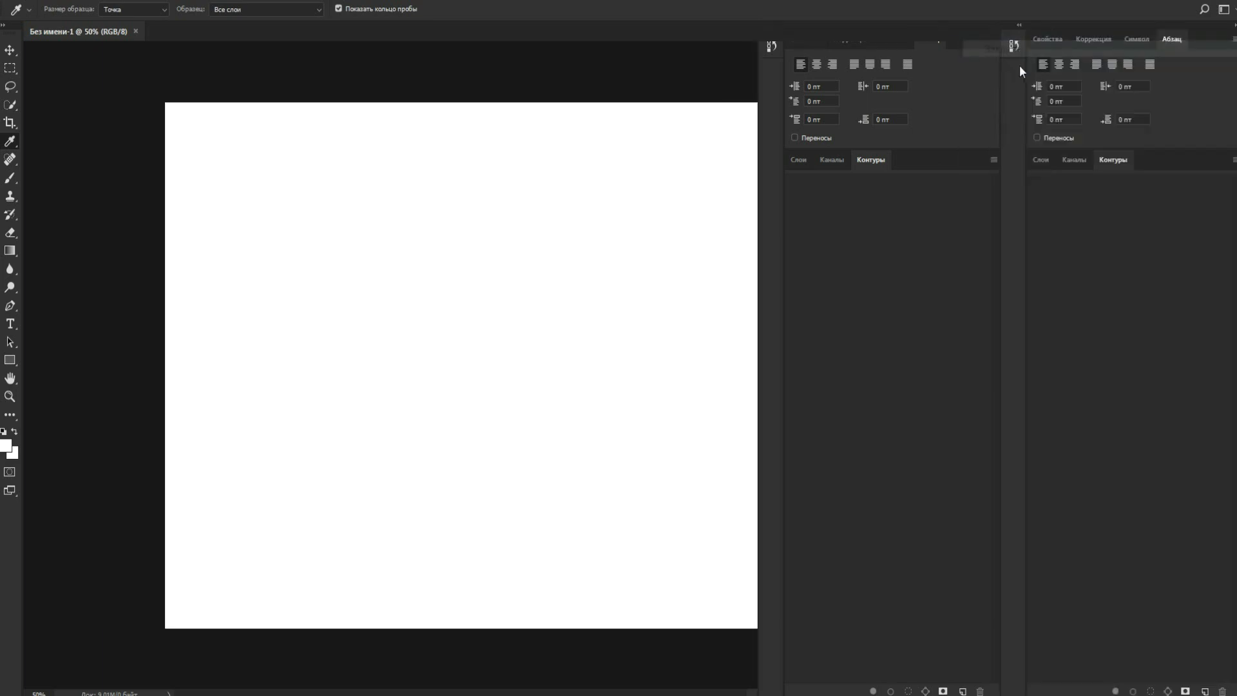
{"action": "right_click", "coordinate": [1172, 39]}
{"action": "left_click", "coordinate": [1138, 51]}
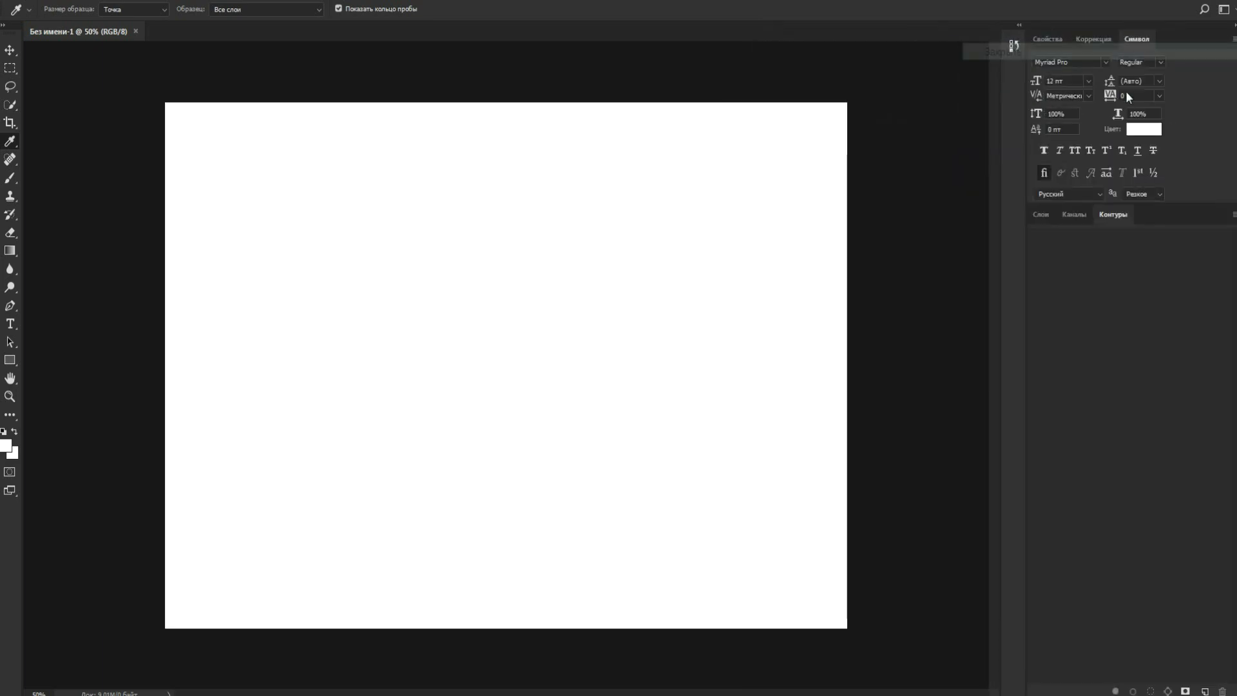
Close the Character, Adjustments and Properties panels the same way
{"action": "right_click", "coordinate": [1138, 41]}
{"action": "left_click", "coordinate": [1005, 51]}
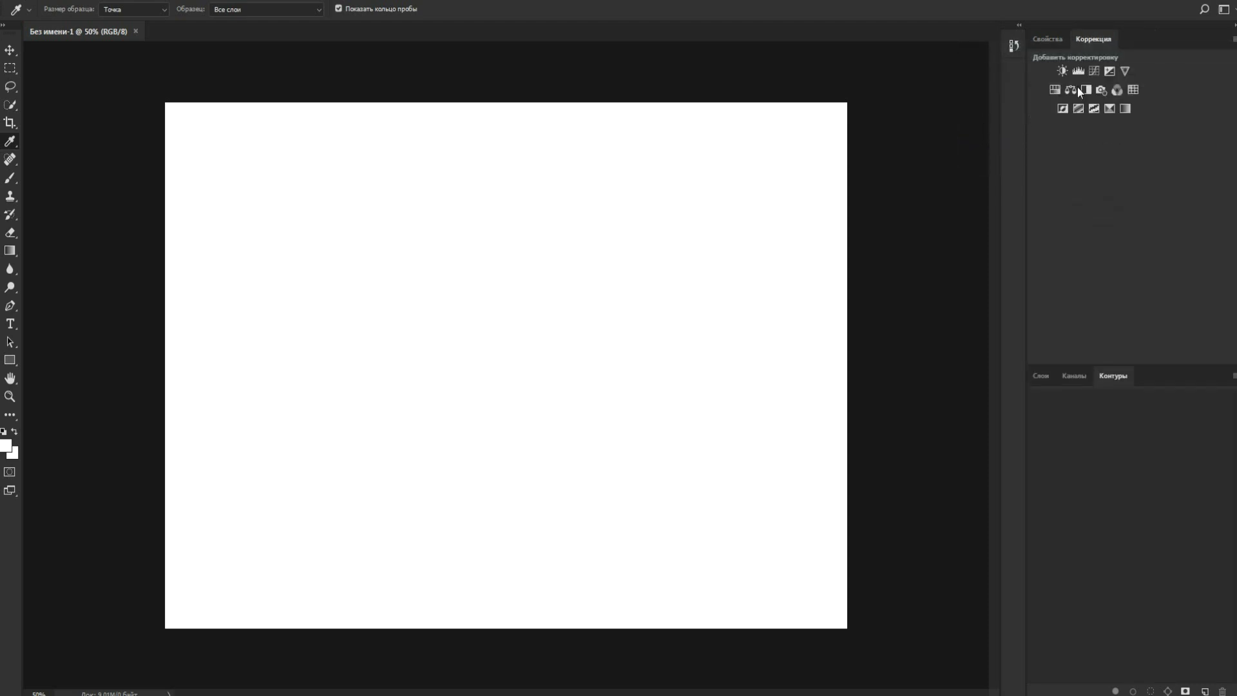
{"action": "right_click", "coordinate": [1089, 37]}
{"action": "left_click", "coordinate": [1044, 49]}
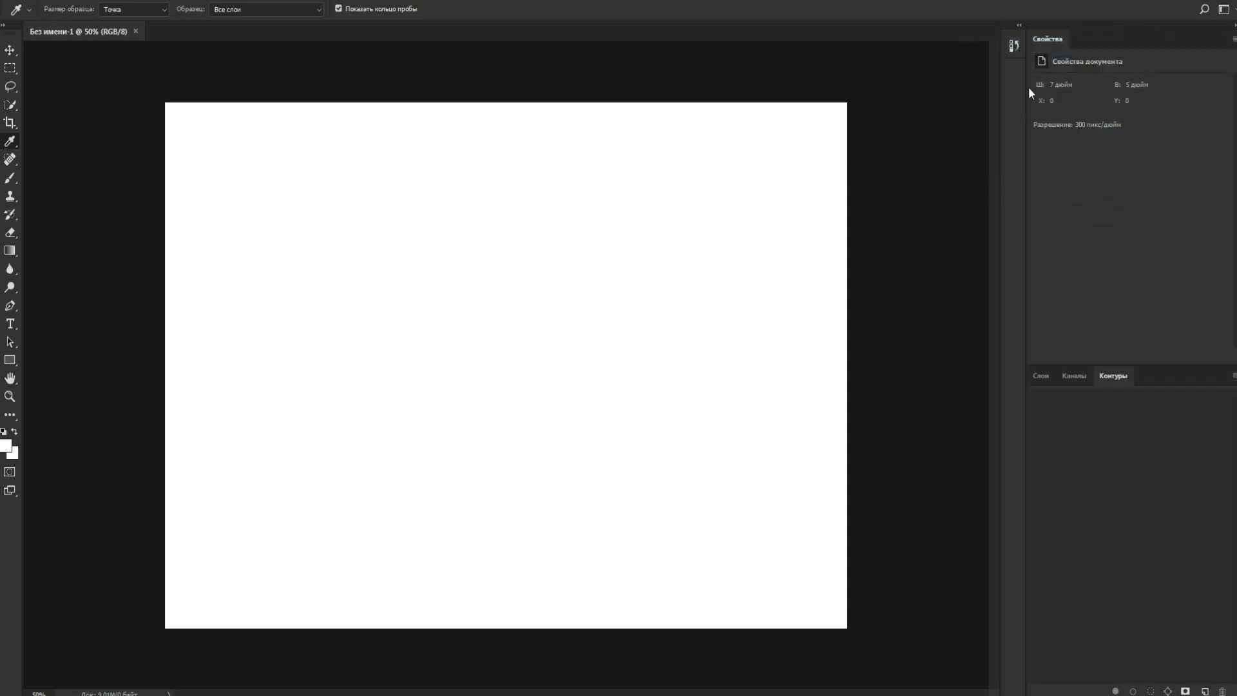
{"action": "right_click", "coordinate": [1045, 41]}
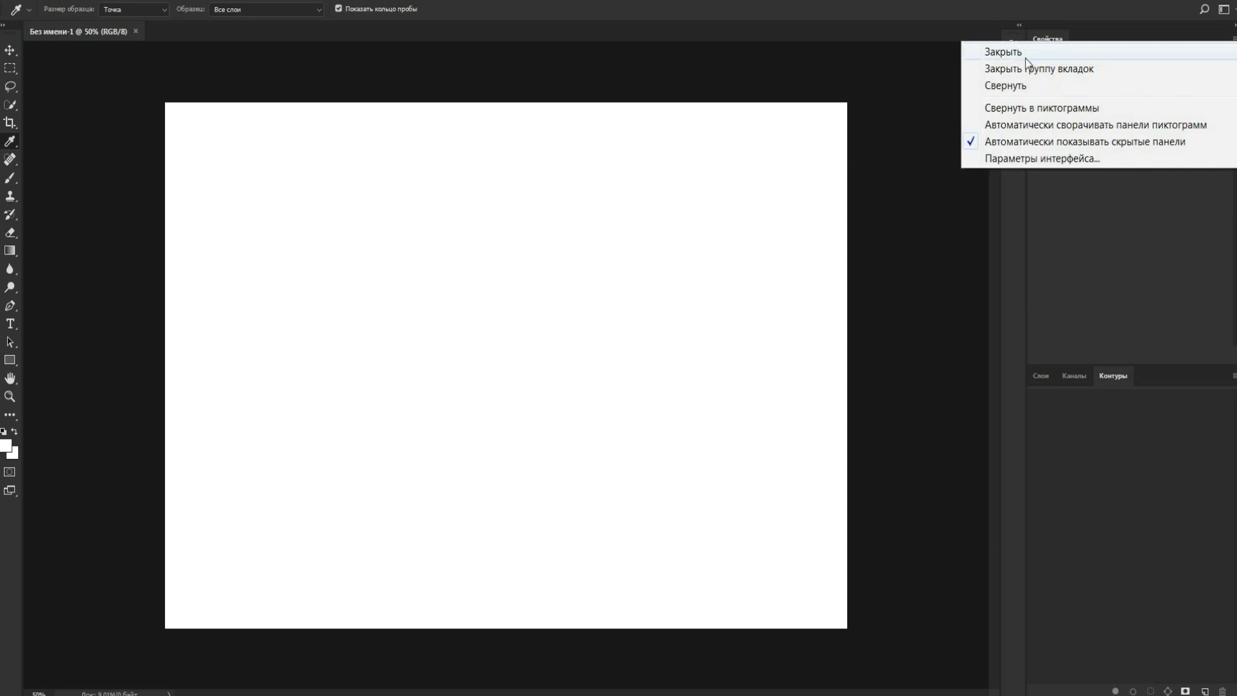
{"action": "left_click", "coordinate": [1047, 49]}
{"action": "left_click", "coordinate": [397, 2]}
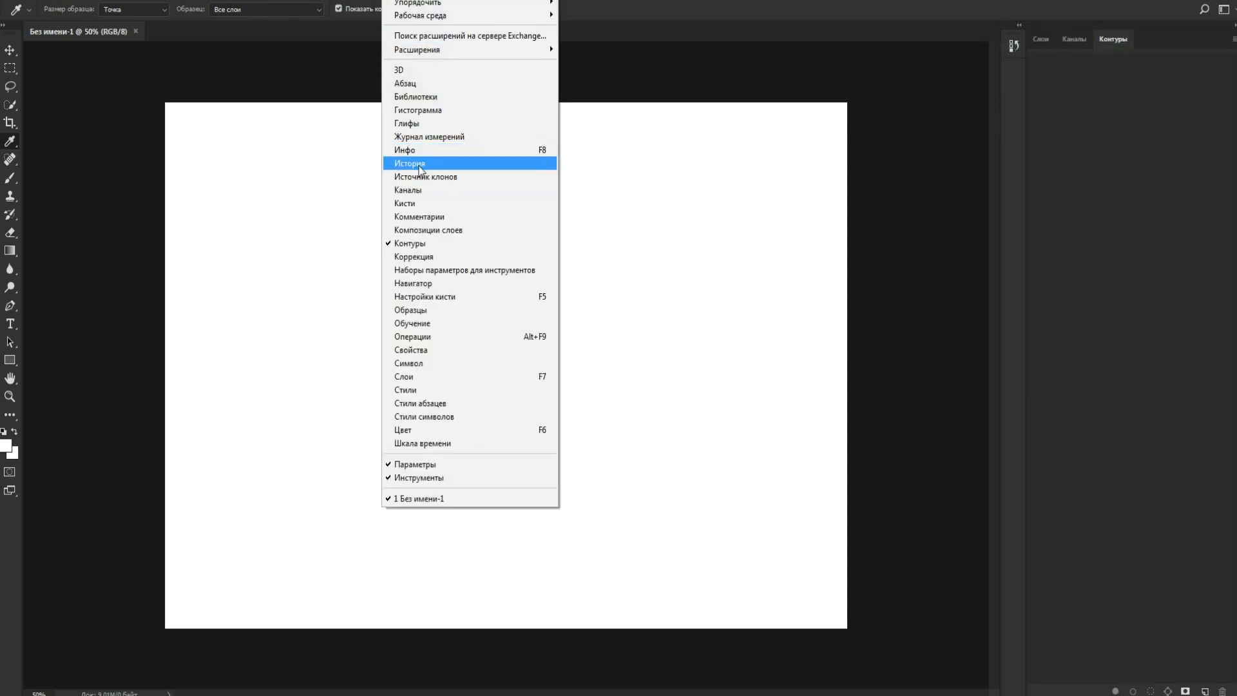
Open the Color panel and dock it as a tab in the Layers group
{"action": "left_click", "coordinate": [395, 432]}
{"action": "left_click_drag", "start_coordinate": [558, 268], "coordinate": [784, 225]}
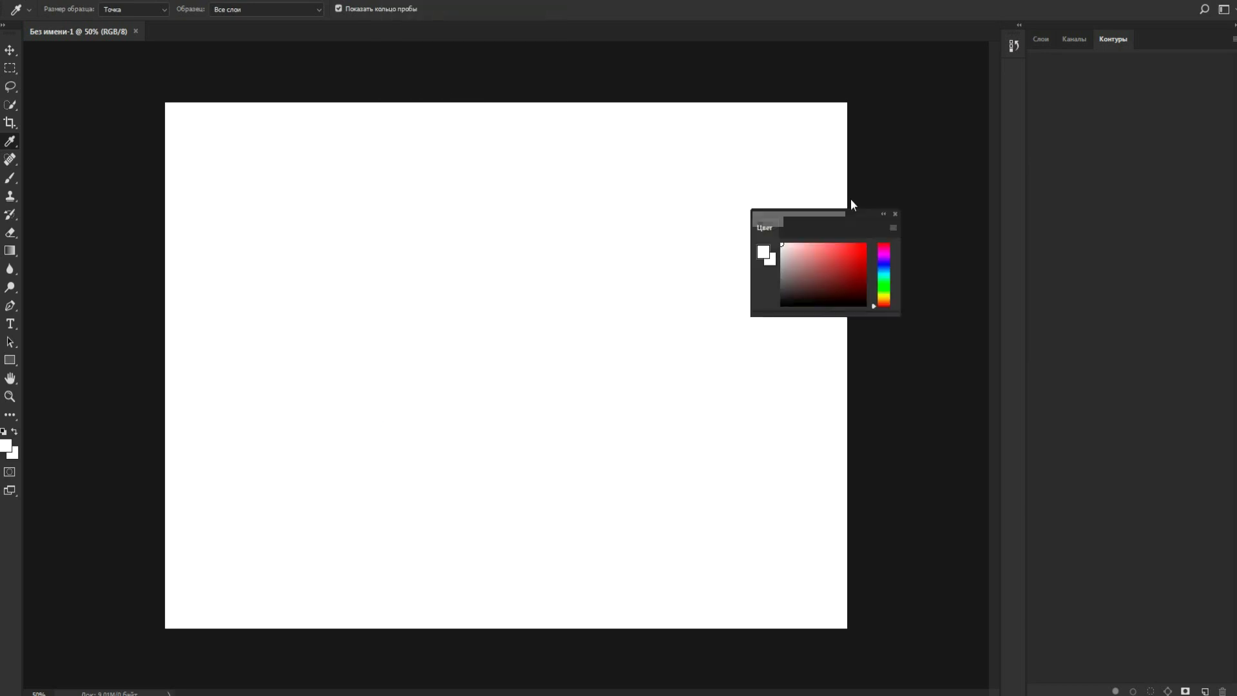
{"action": "left_click_drag", "start_coordinate": [852, 200], "coordinate": [1067, 42]}
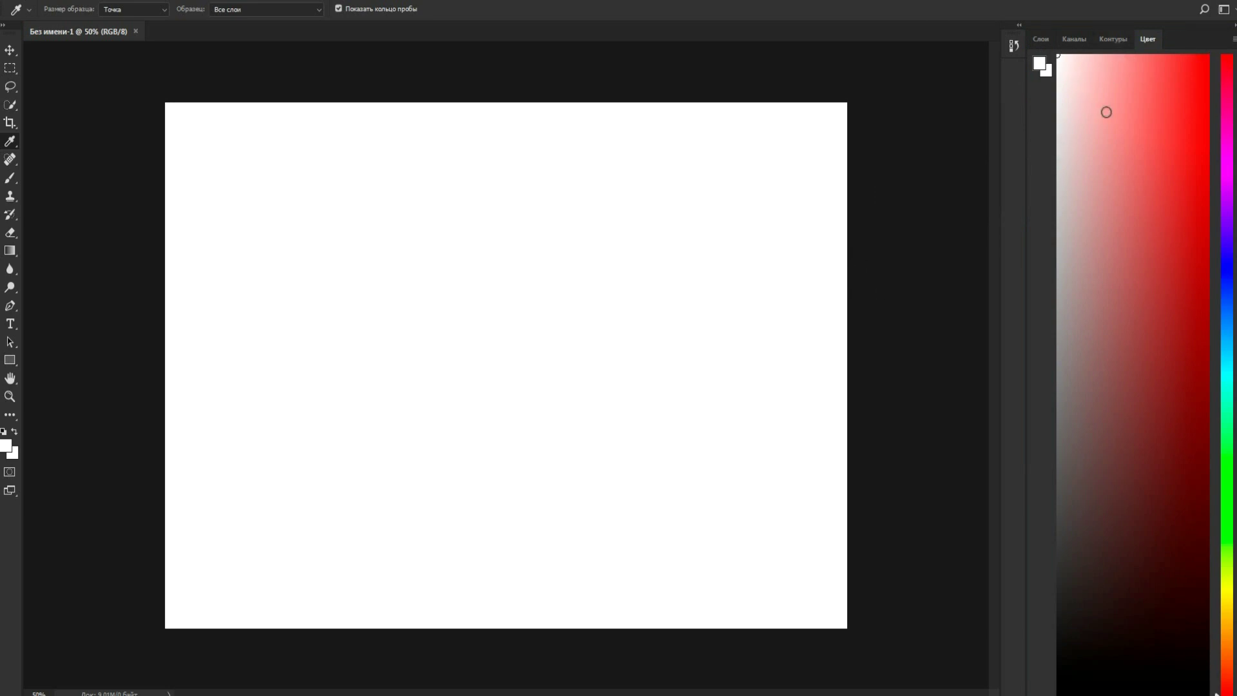
Open the Swatches panel and dock it into the Layers and Color group
{"action": "left_click", "coordinate": [399, 0]}
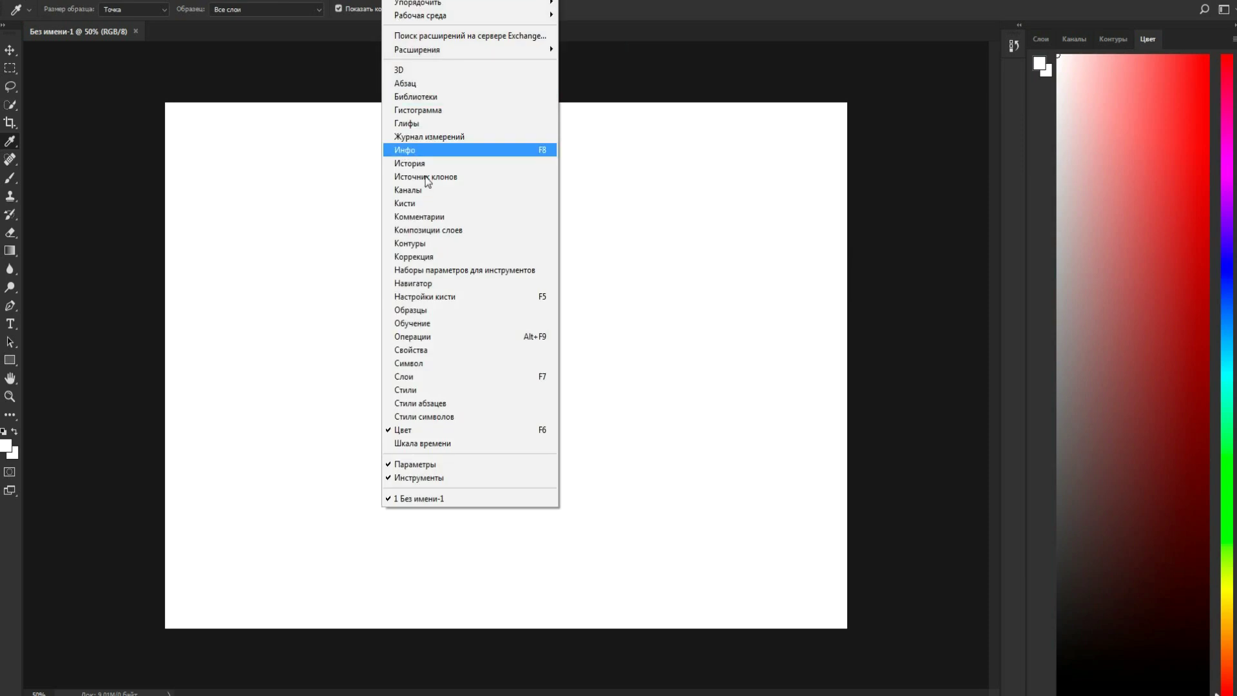
{"action": "left_click", "coordinate": [428, 310]}
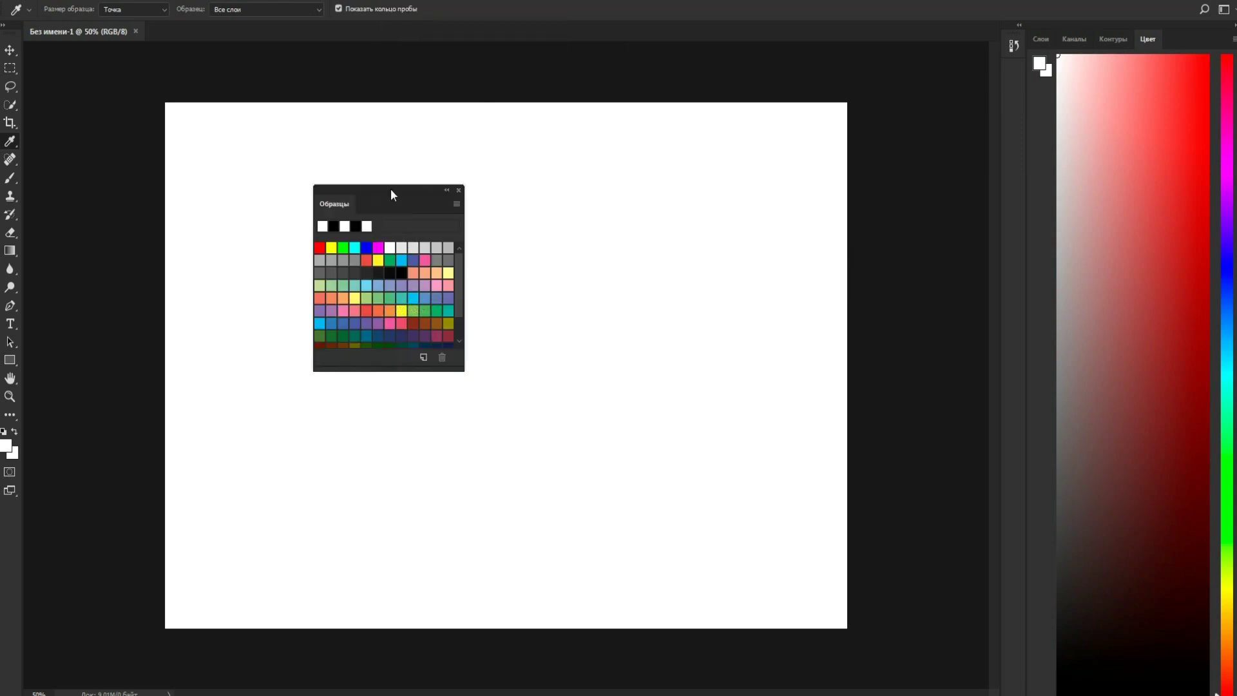
{"action": "left_click_drag", "start_coordinate": [390, 188], "coordinate": [1192, 20]}
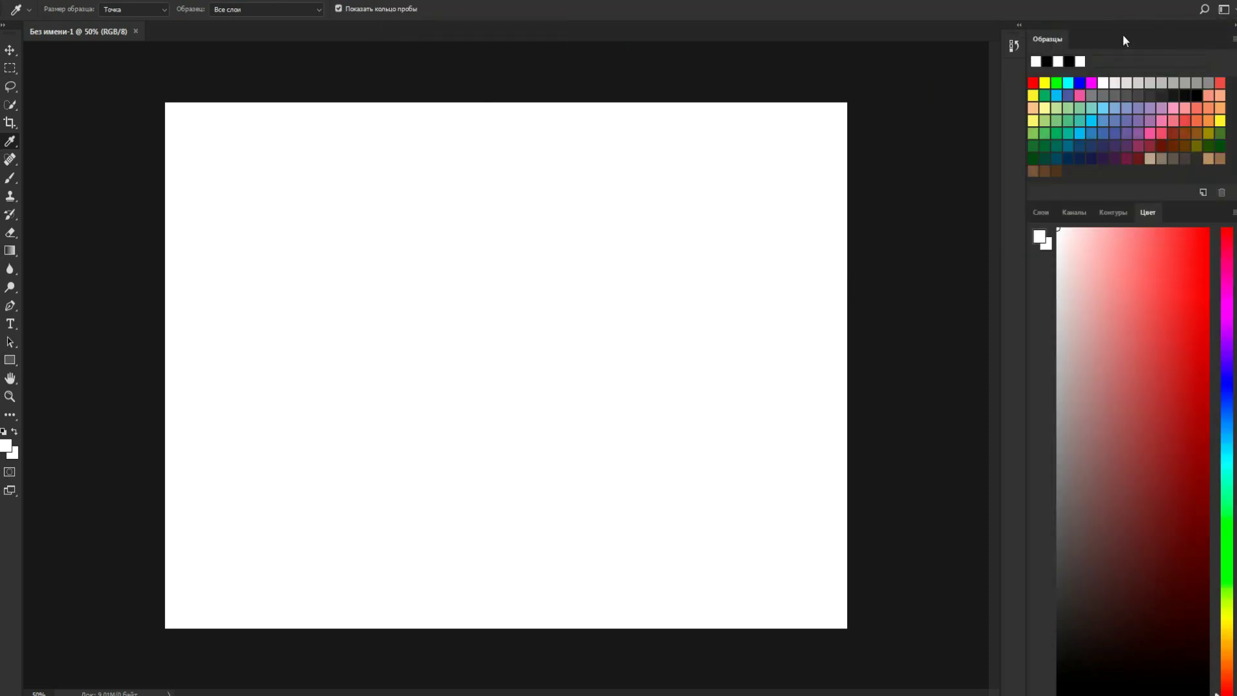
{"action": "left_click_drag", "start_coordinate": [1059, 40], "coordinate": [1070, 71]}
{"action": "left_click_drag", "start_coordinate": [1055, 36], "coordinate": [1189, 213]}
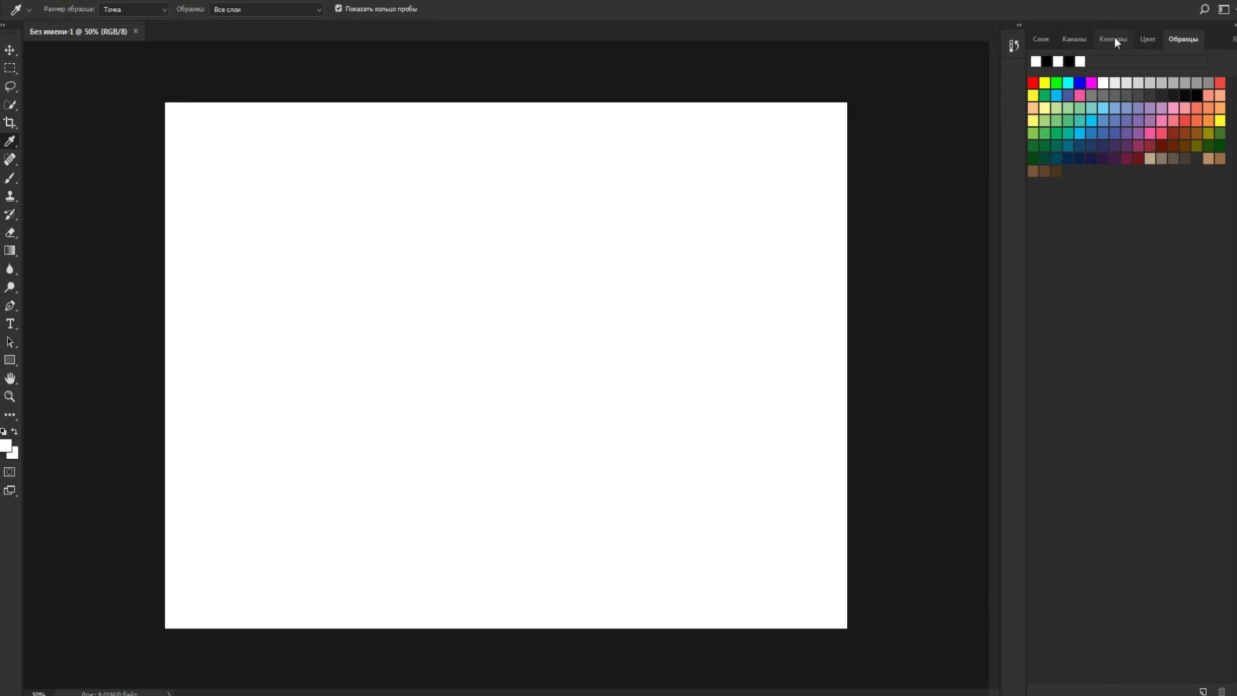
Close the Paths and Channels panels
{"action": "right_click", "coordinate": [1115, 40]}
{"action": "left_click", "coordinate": [1020, 46]}
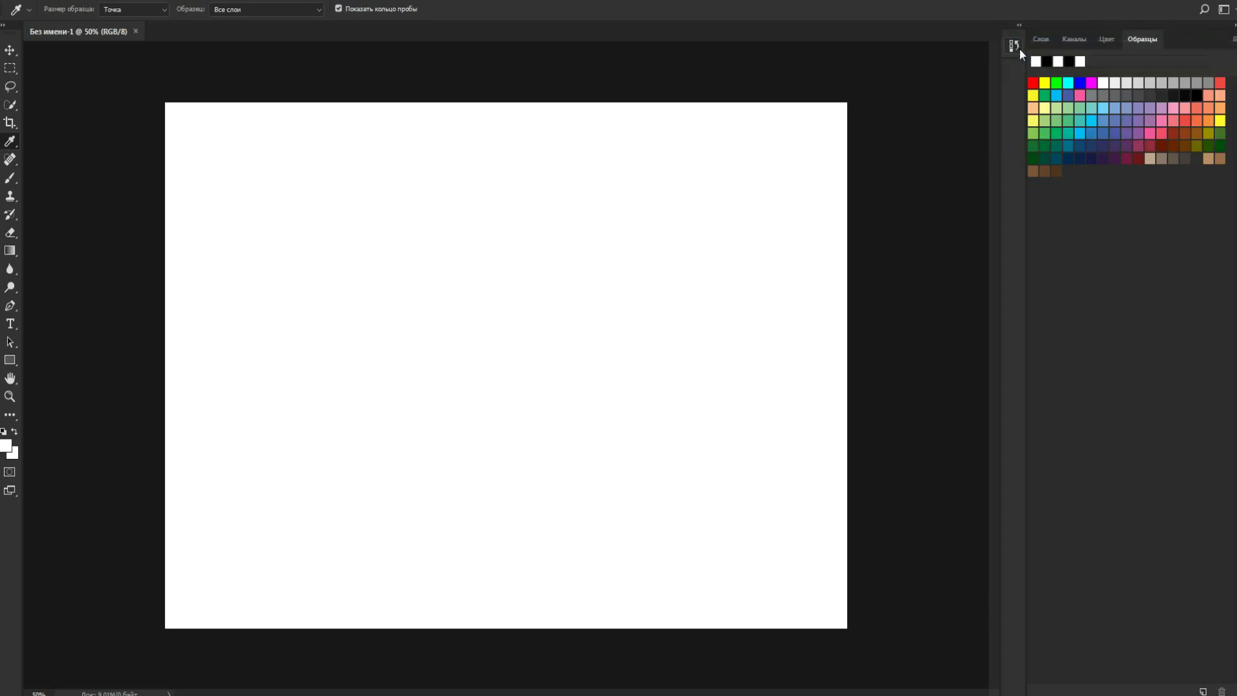
{"action": "right_click", "coordinate": [1066, 41]}
{"action": "left_click", "coordinate": [1054, 48]}
{"action": "left_click", "coordinate": [394, 1]}
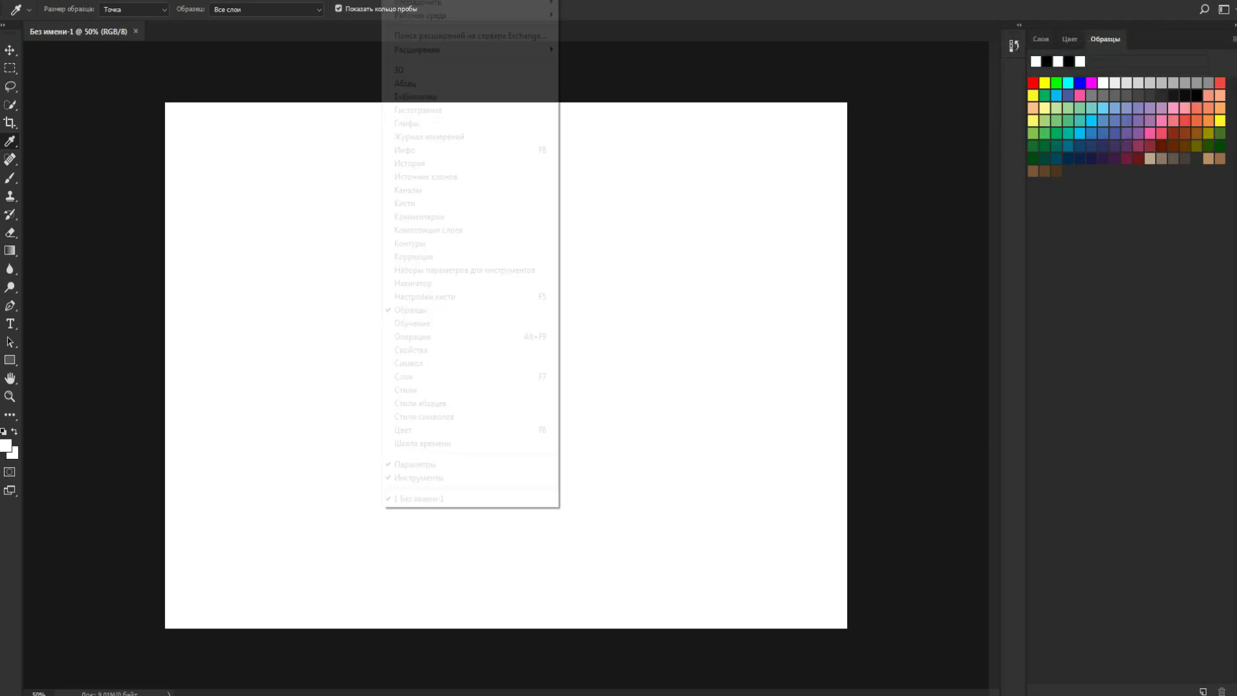
Add the Styles panel to the Color/Swatches group and split Layers into its own group below
{"action": "left_click", "coordinate": [413, 390]}
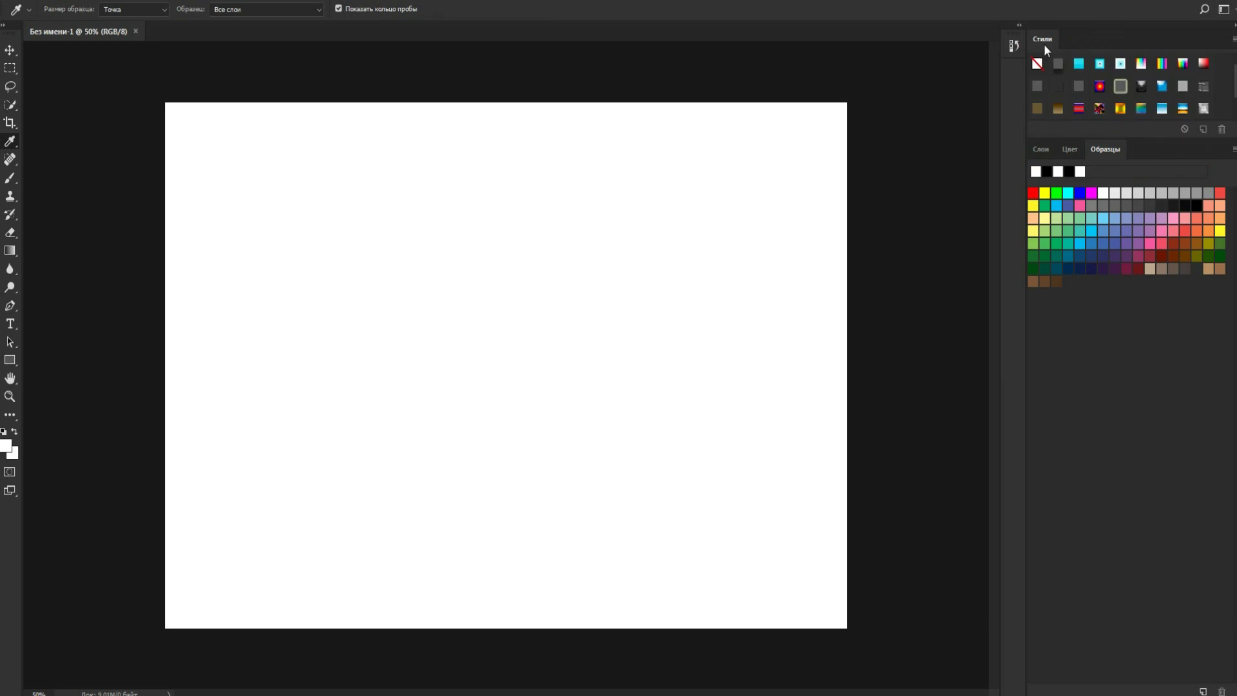
{"action": "left_click_drag", "start_coordinate": [1044, 44], "coordinate": [1151, 150]}
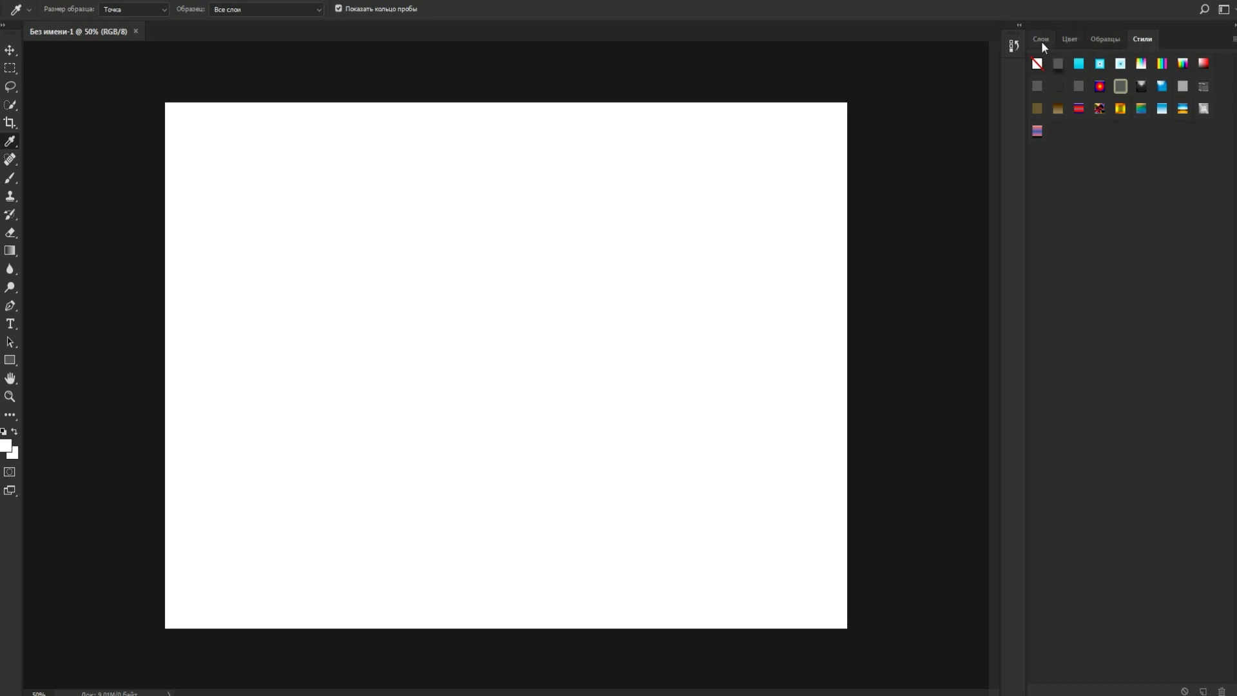
{"action": "left_click_drag", "start_coordinate": [1041, 41], "coordinate": [1046, 174]}
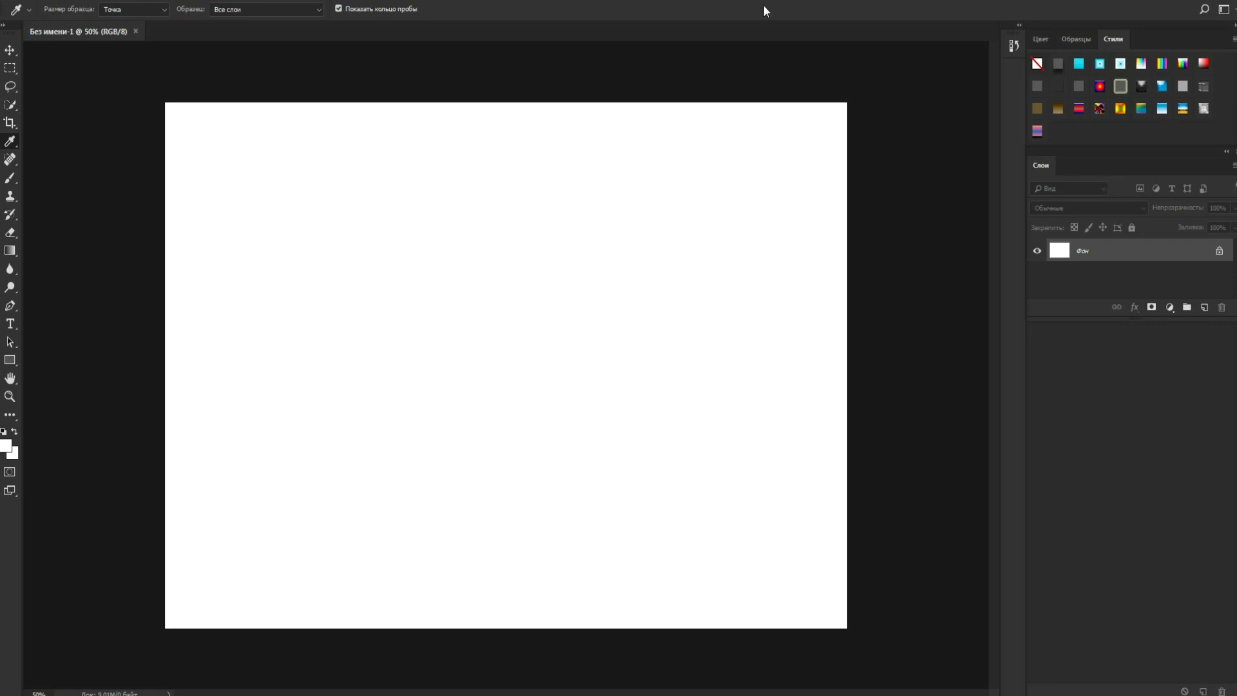
Dock Channels and Paths as tabs beside Layers, leaving the Layers tab with the Фон layer showing
{"action": "key", "text": "alt+w"}
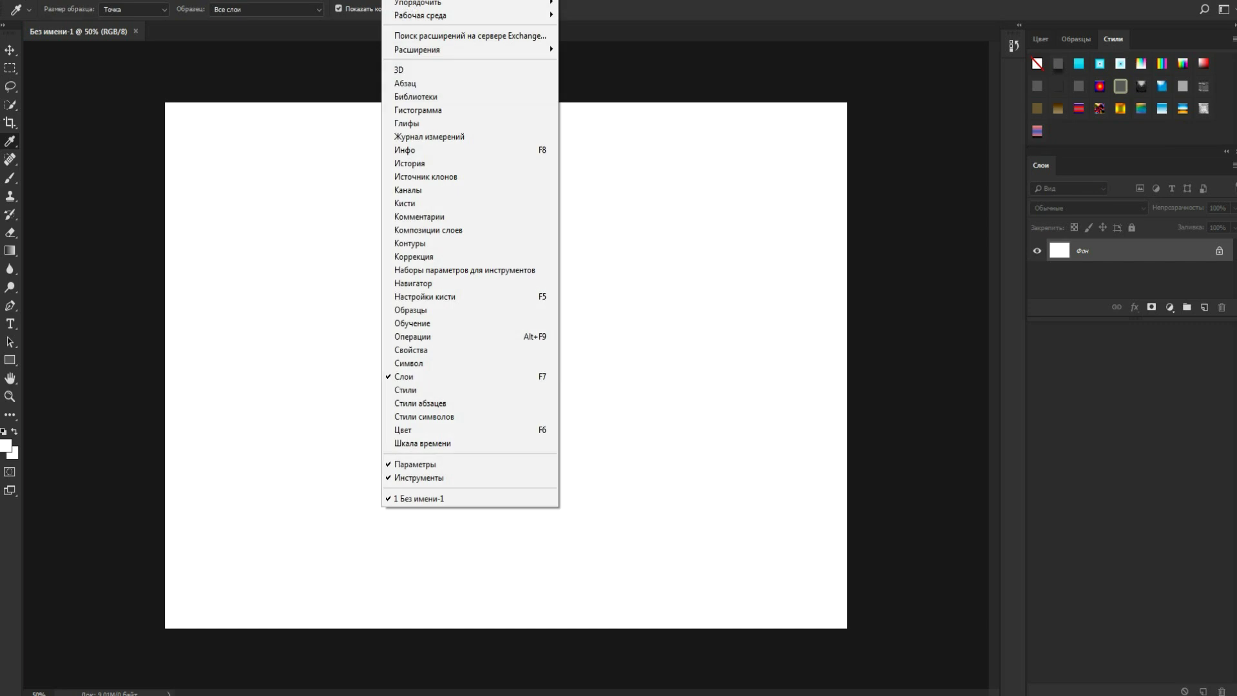
{"action": "left_click", "coordinate": [404, 193]}
{"action": "left_click_drag", "start_coordinate": [1050, 40], "coordinate": [1066, 154]}
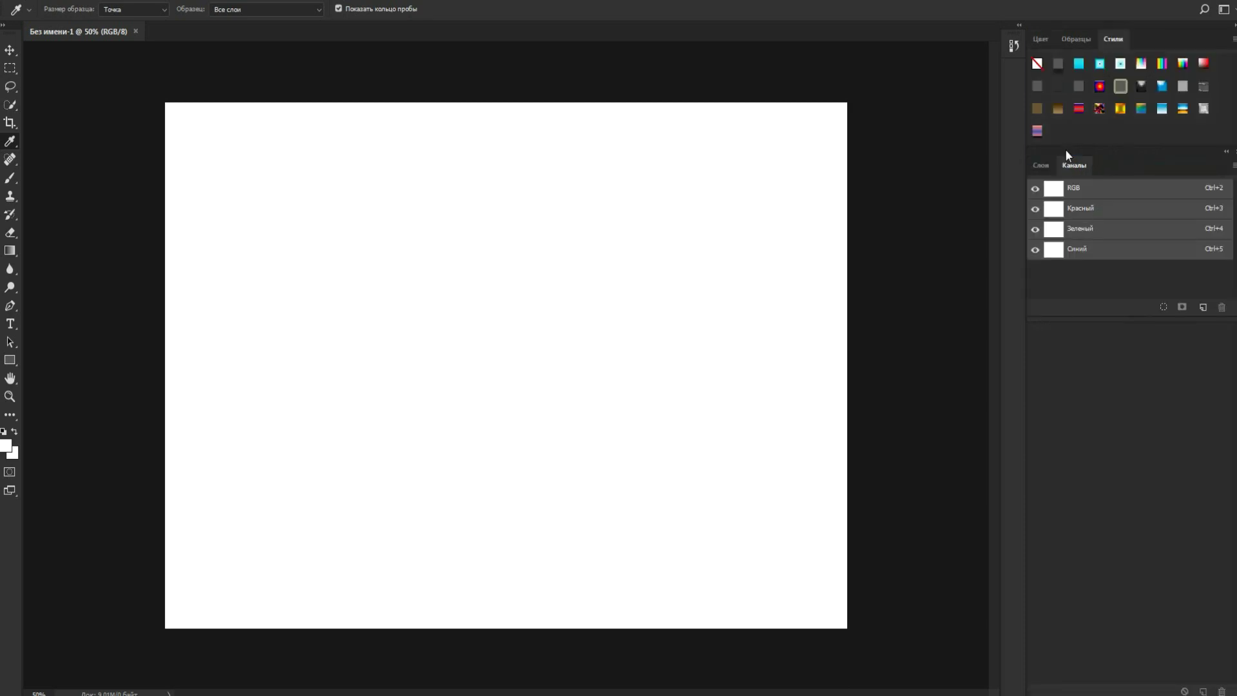
{"action": "left_click", "coordinate": [422, 2]}
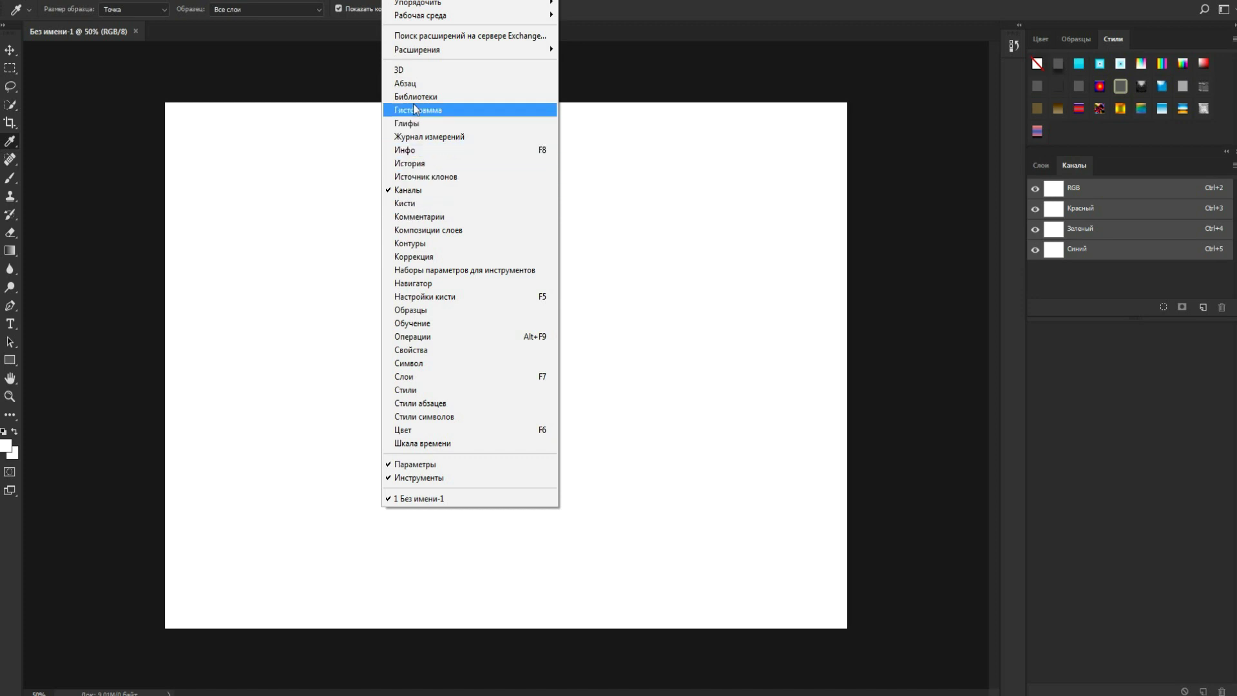
{"action": "left_click", "coordinate": [413, 244]}
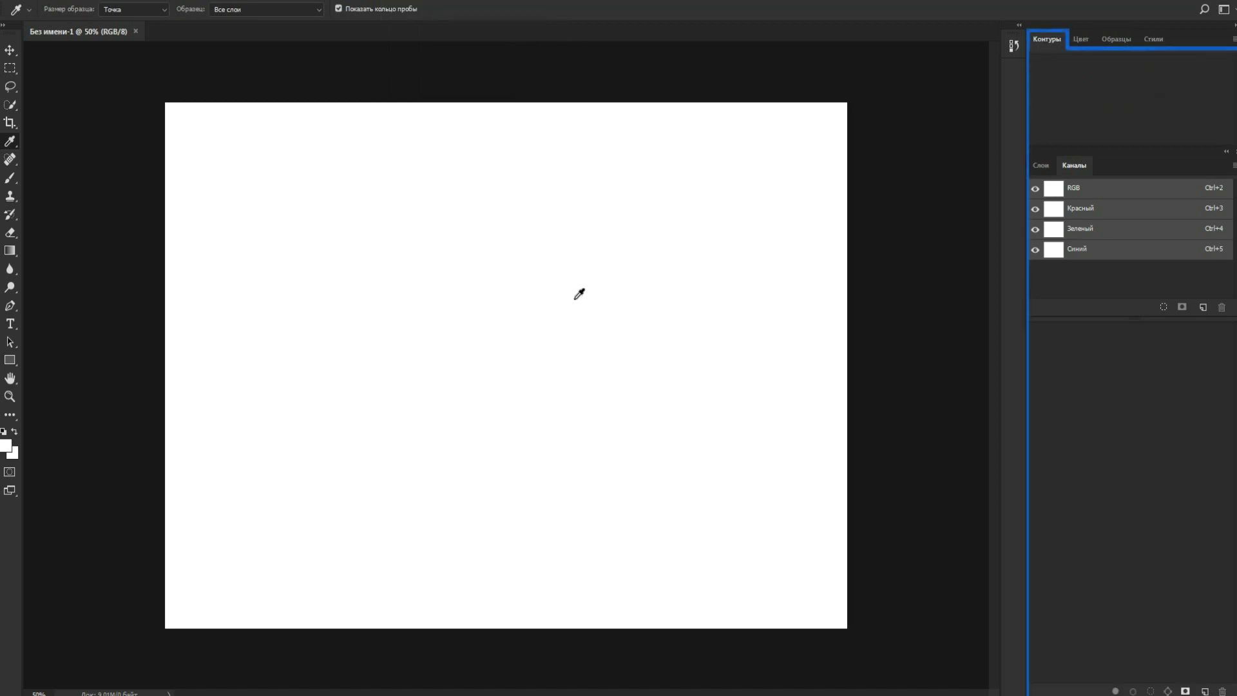
{"action": "mouse_move", "coordinate": [1044, 38]}
{"action": "left_mouse_down"}
{"action": "mouse_move", "coordinate": [1102, 182]}
{"action": "mouse_move", "coordinate": [1111, 171]}
{"action": "left_mouse_up"}
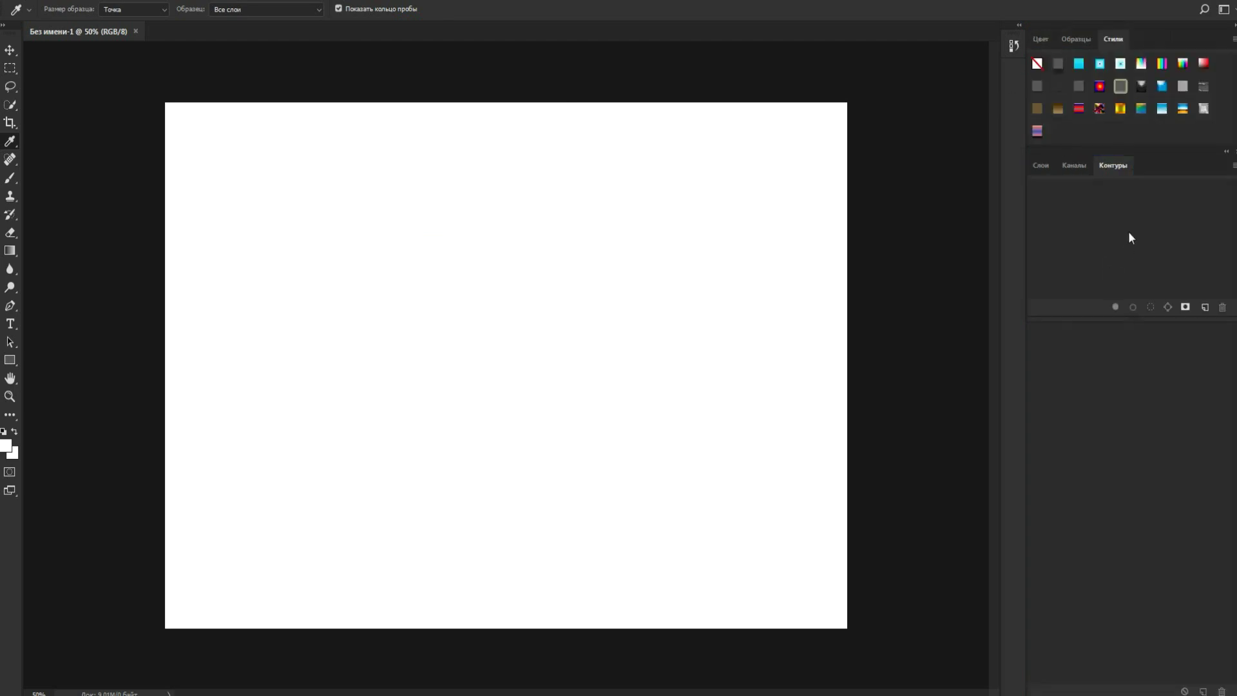
{"action": "left_click", "coordinate": [1063, 166]}
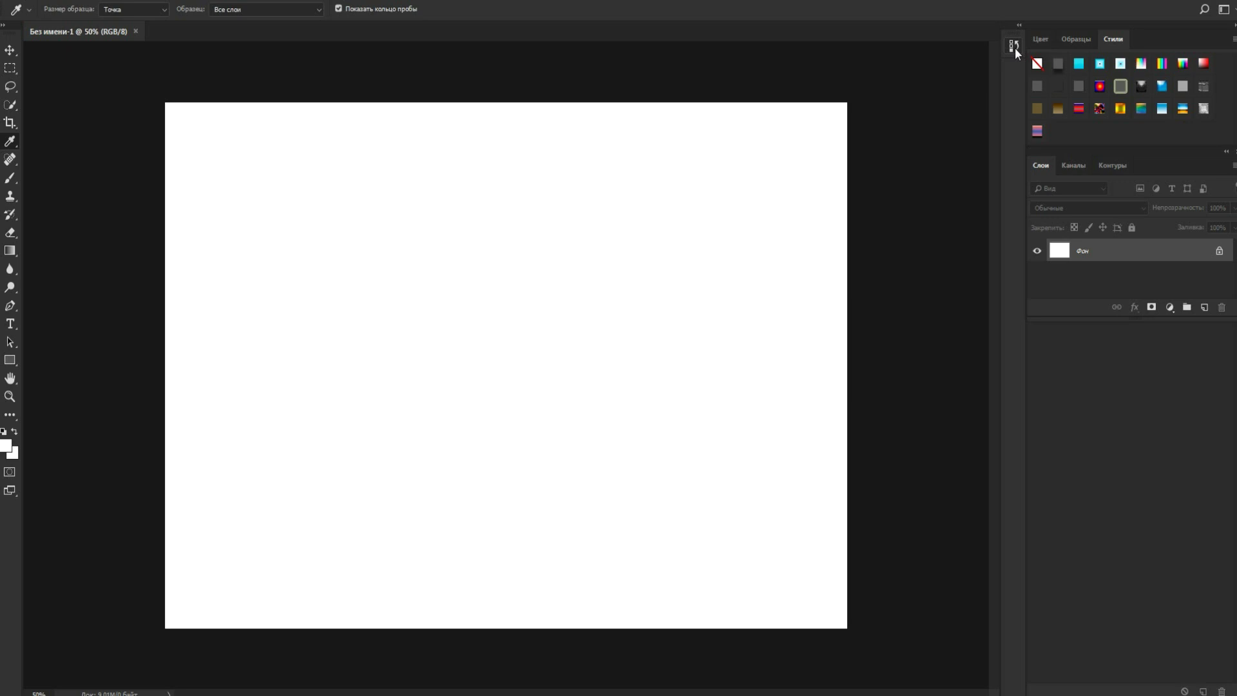
Show the Brushes panel, flip between Brush Settings and presets, collapse it and close the empty column
{"action": "left_click", "coordinate": [399, 2]}
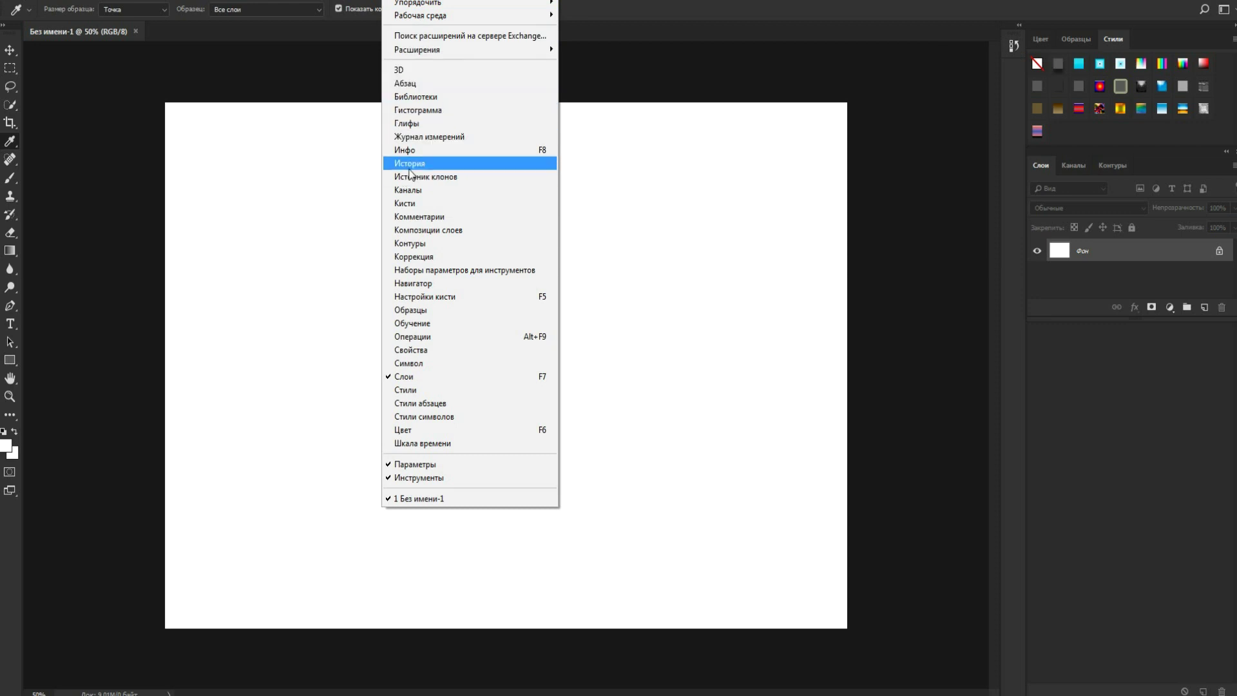
{"action": "left_click", "coordinate": [412, 204]}
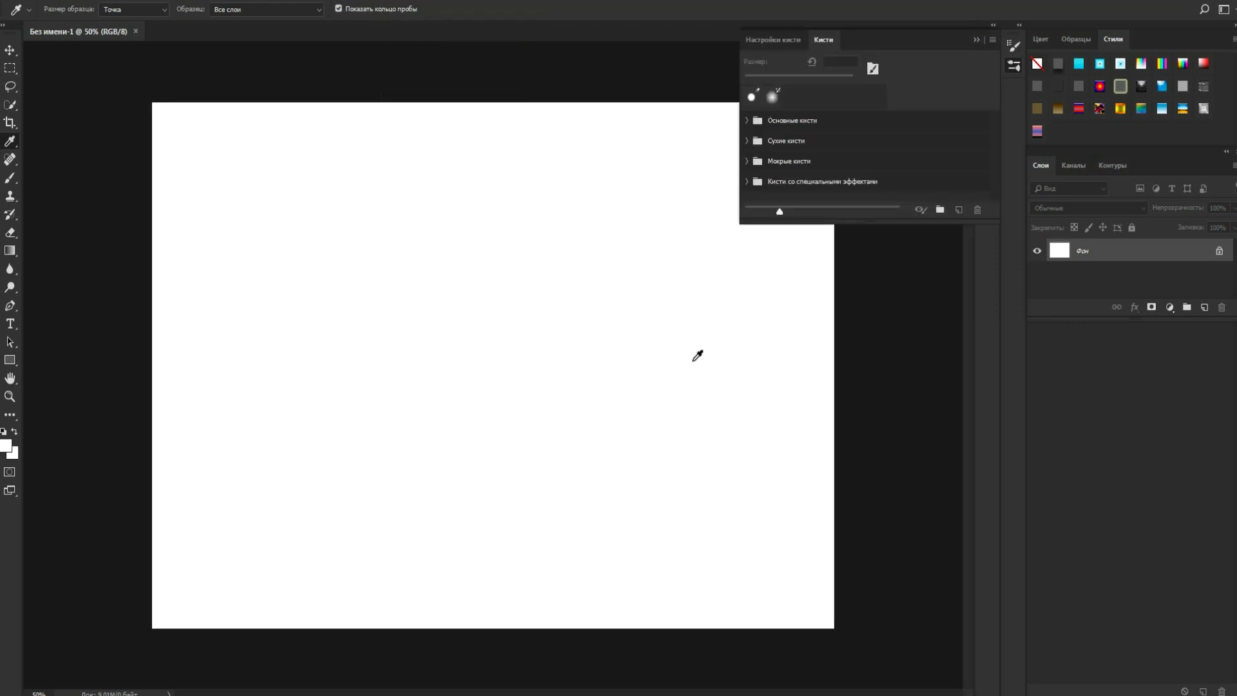
{"action": "left_click", "coordinate": [777, 42]}
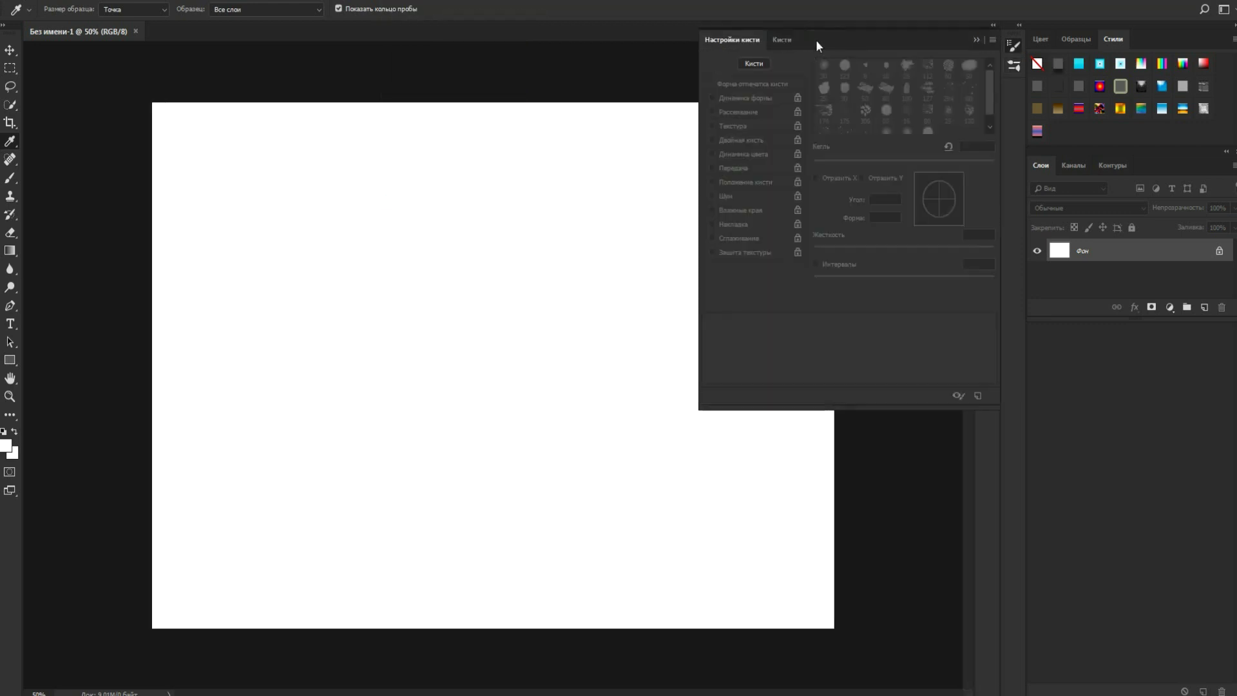
{"action": "left_click", "coordinate": [779, 44]}
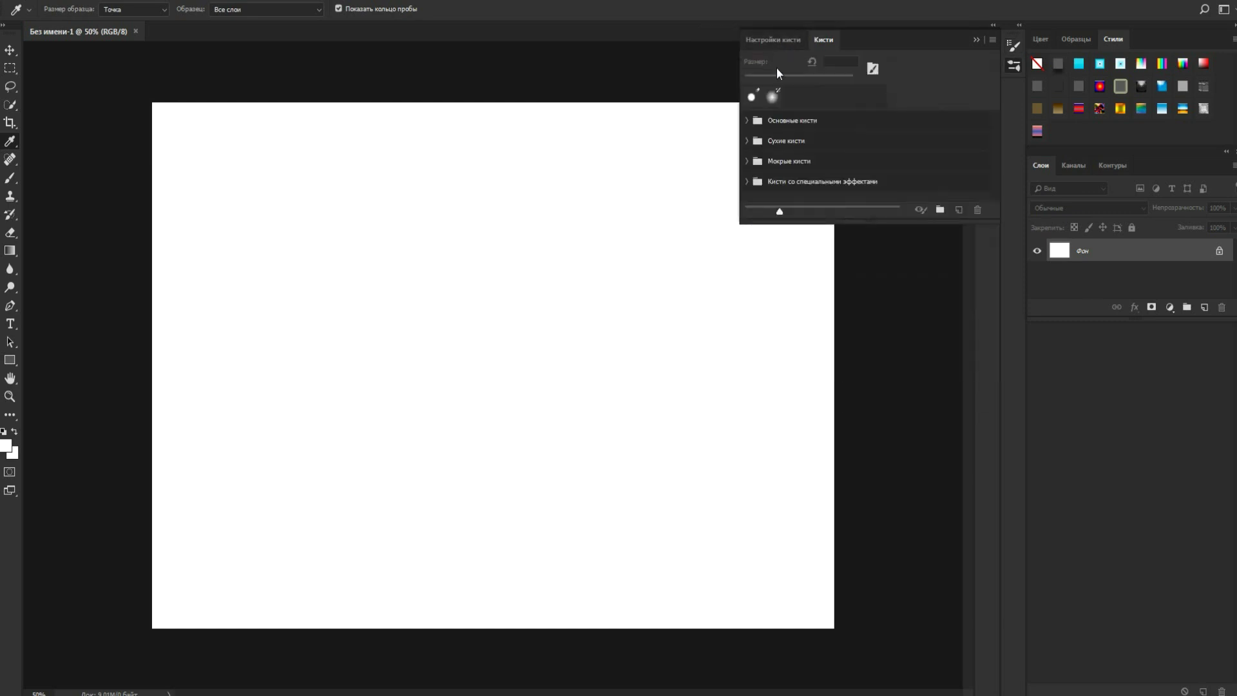
{"action": "left_click", "coordinate": [818, 40]}
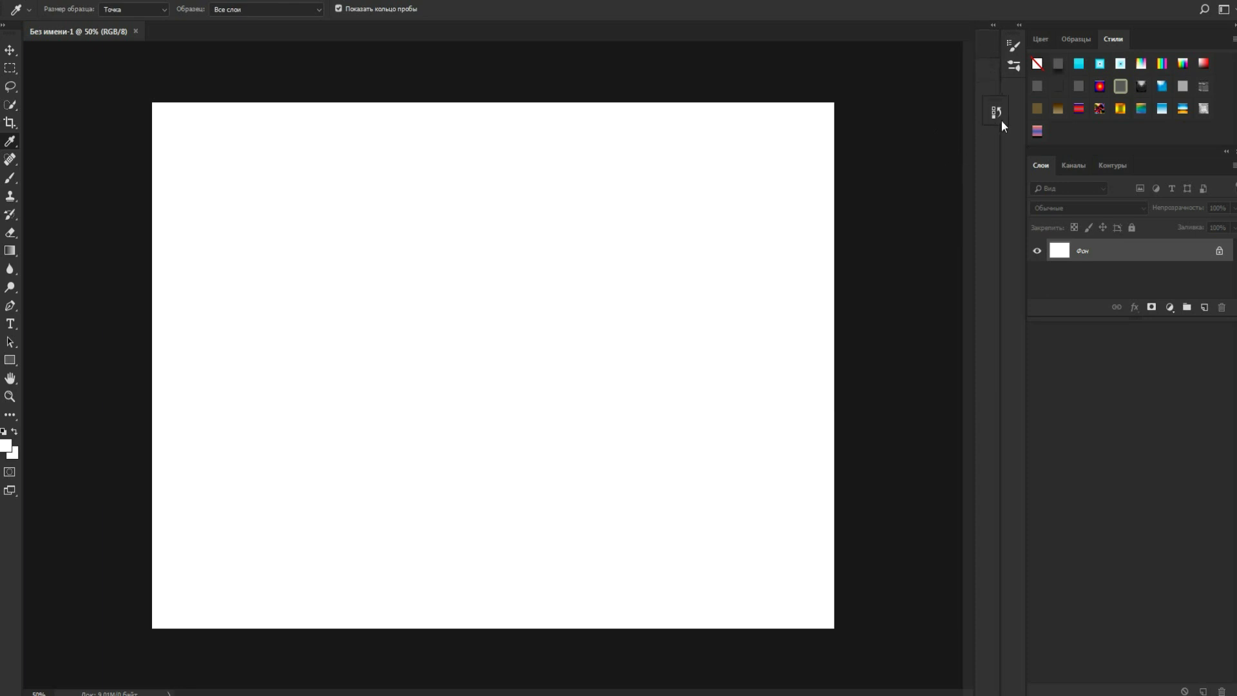
{"action": "left_click", "coordinate": [1016, 107]}
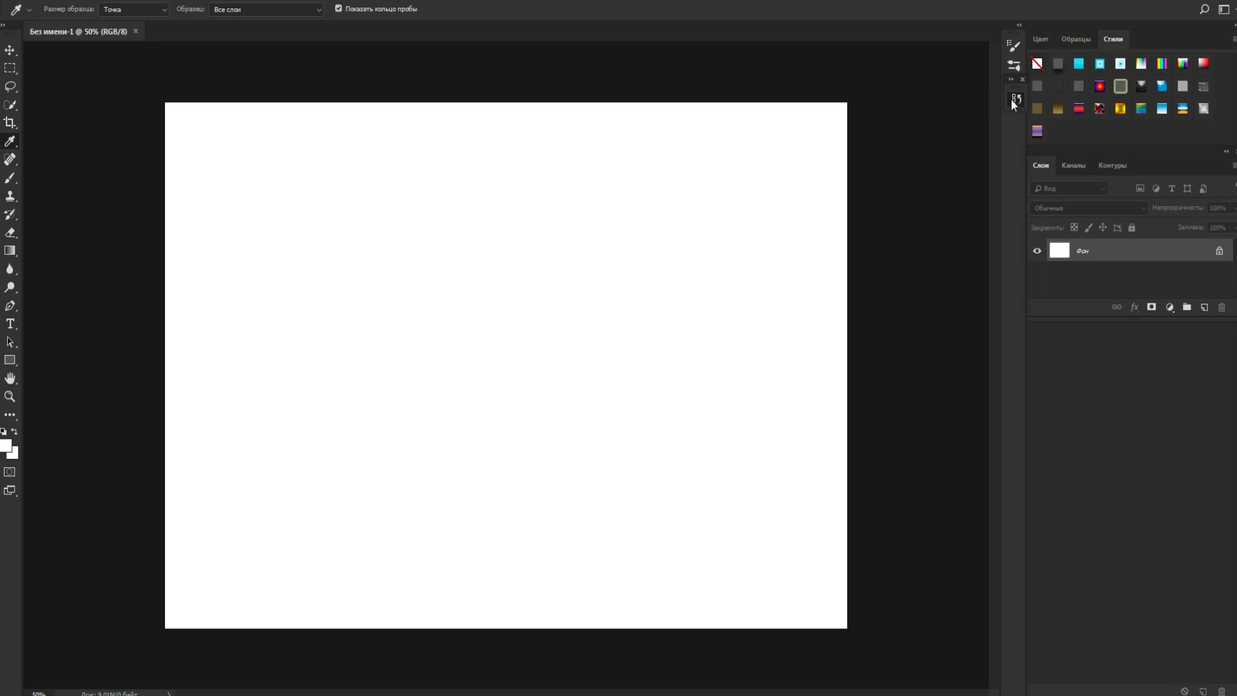
Regroup the History, Brushes and Adjustments icons into a single docked column
{"action": "left_click_drag", "start_coordinate": [1011, 96], "coordinate": [987, 186]}
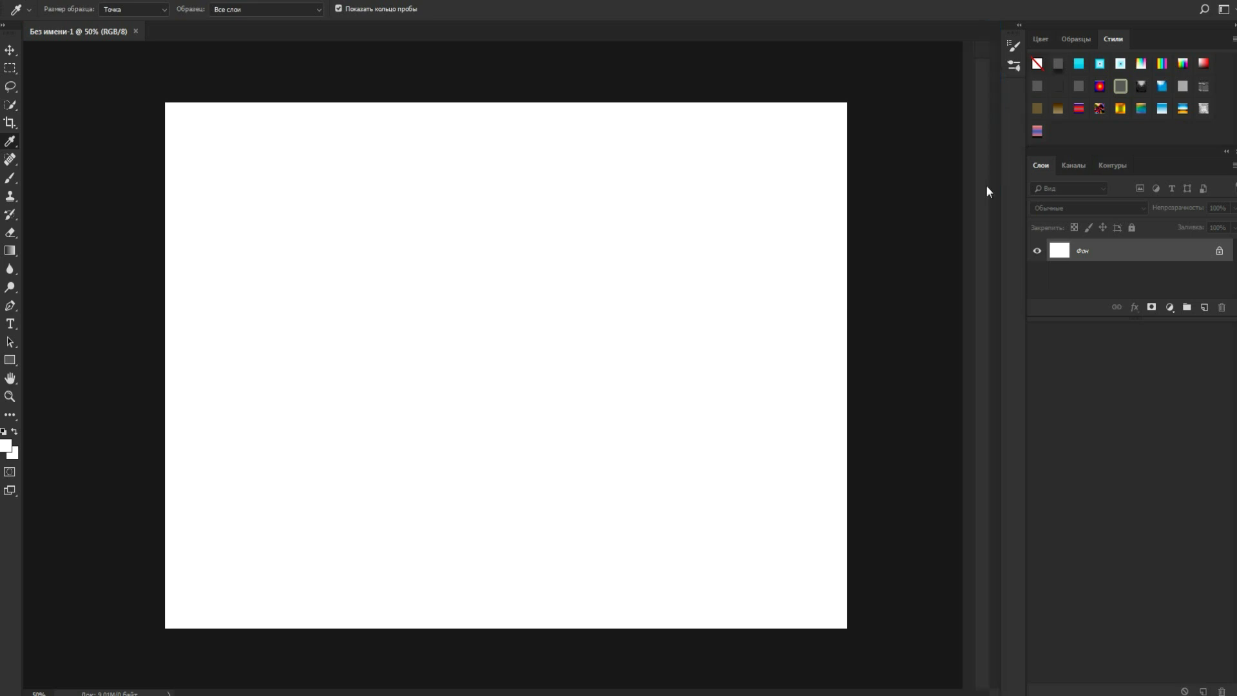
{"action": "mouse_move", "coordinate": [1012, 50]}
{"action": "left_mouse_down"}
{"action": "mouse_move", "coordinate": [992, 98]}
{"action": "mouse_move", "coordinate": [987, 88]}
{"action": "left_mouse_up"}
{"action": "left_click_drag", "start_coordinate": [1014, 48], "coordinate": [987, 114]}
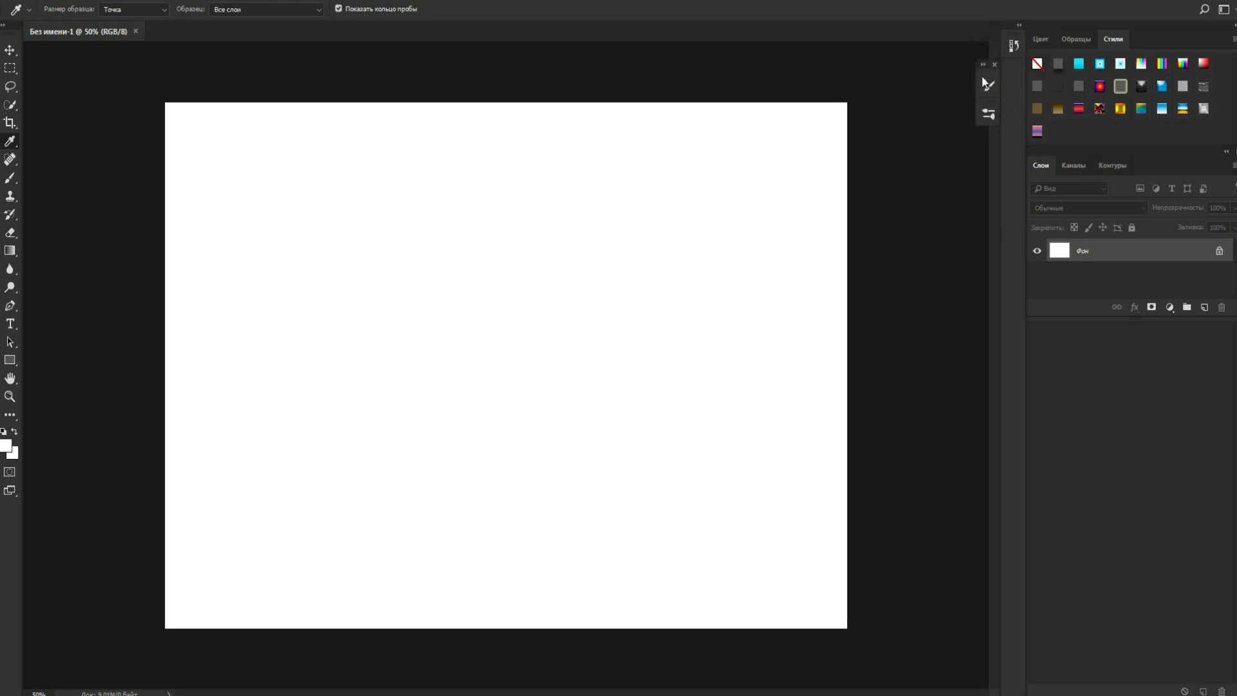
{"action": "left_click_drag", "start_coordinate": [1010, 75], "coordinate": [1011, 77]}
Test the regrouped panel icons by expanding History, Brush Settings and Brushes
{"action": "left_click", "coordinate": [1011, 47]}
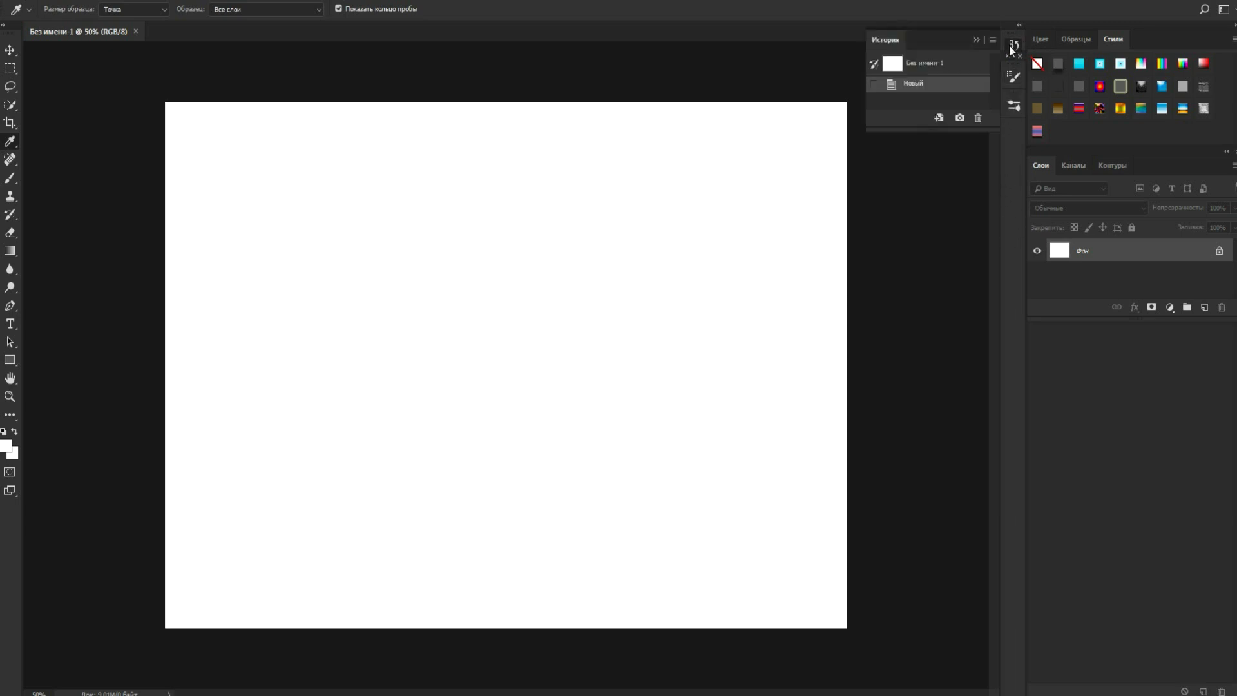
{"action": "left_click", "coordinate": [976, 38]}
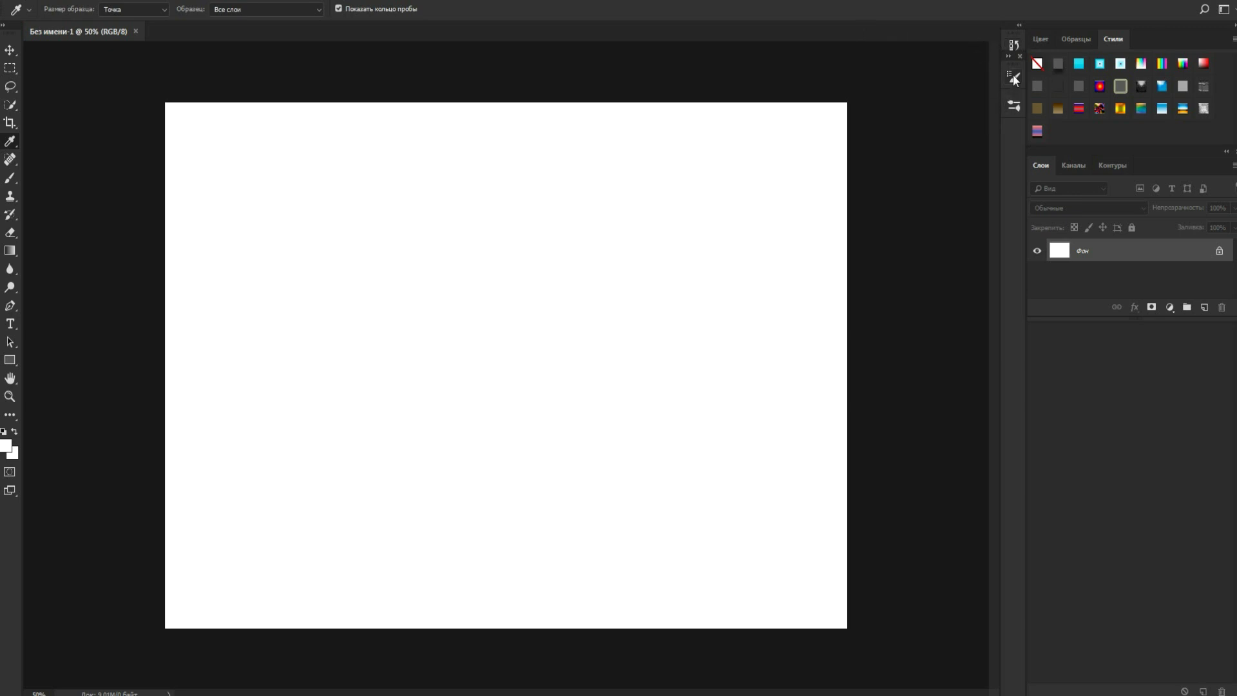
{"action": "left_click", "coordinate": [1013, 75]}
{"action": "left_click", "coordinate": [1012, 75]}
{"action": "left_click", "coordinate": [1018, 107]}
Save the current panel layout as a new workspace named '111' and confirm it is active
{"action": "left_click", "coordinate": [1233, 10]}
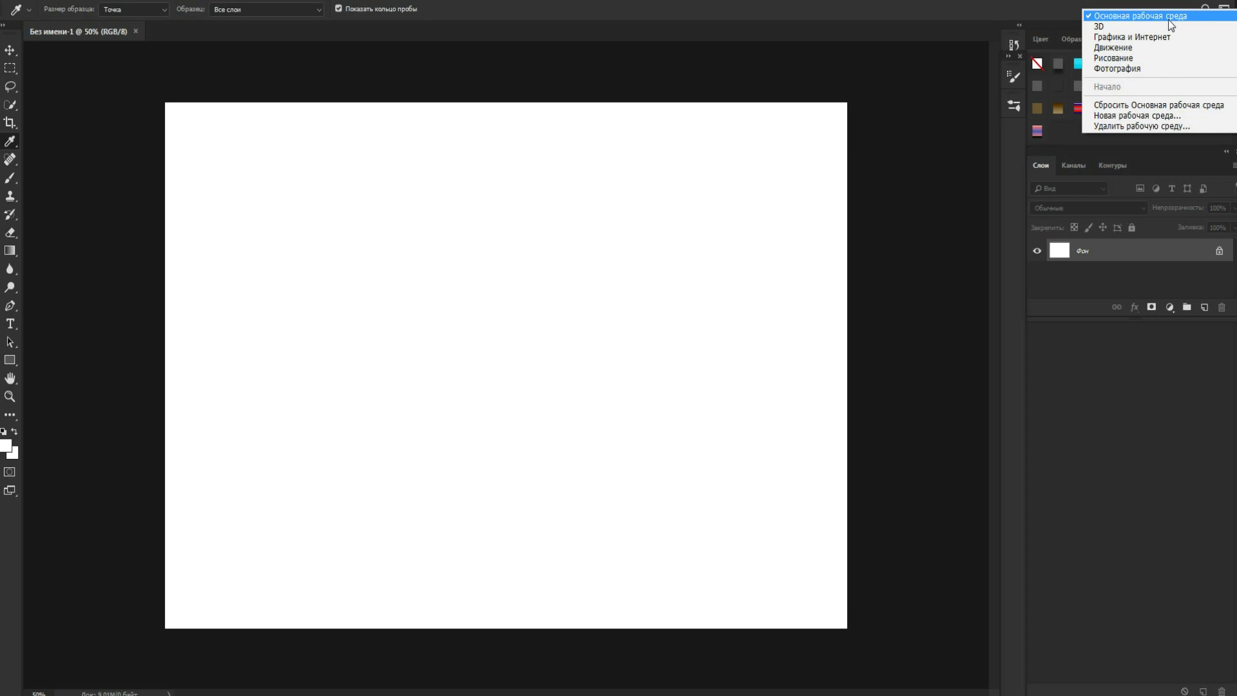
{"action": "left_click", "coordinate": [1129, 116]}
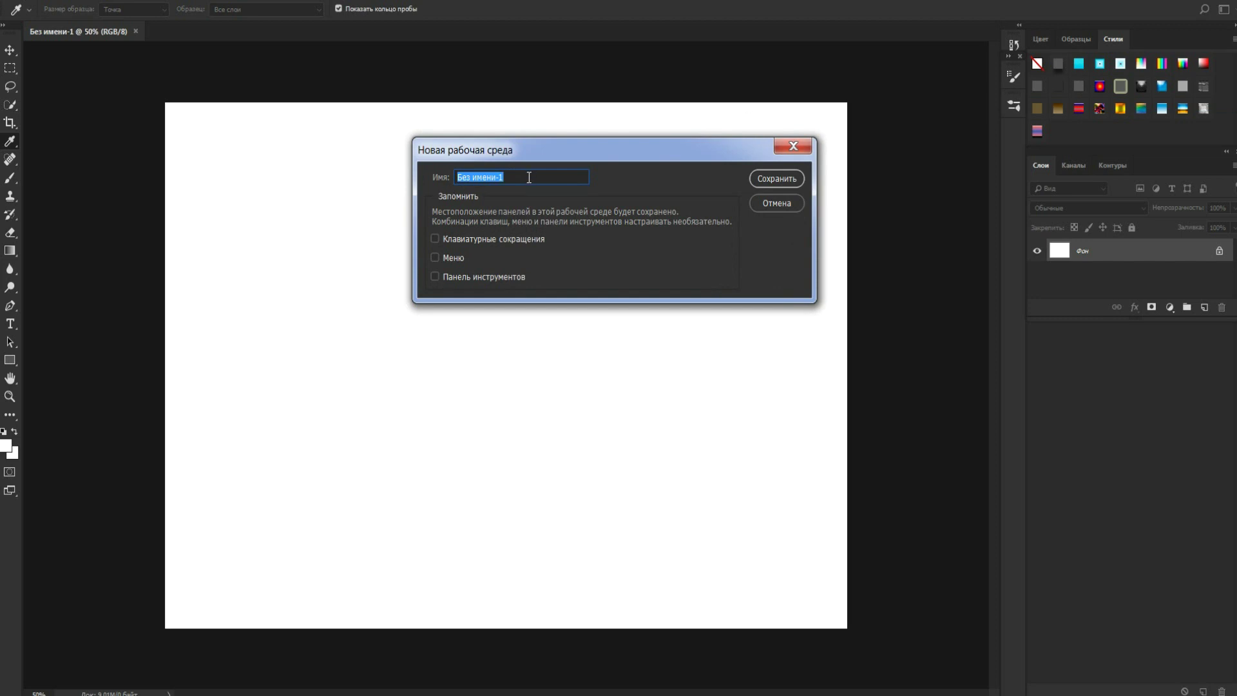
{"action": "type", "text": "111"}
{"action": "left_click", "coordinate": [764, 181]}
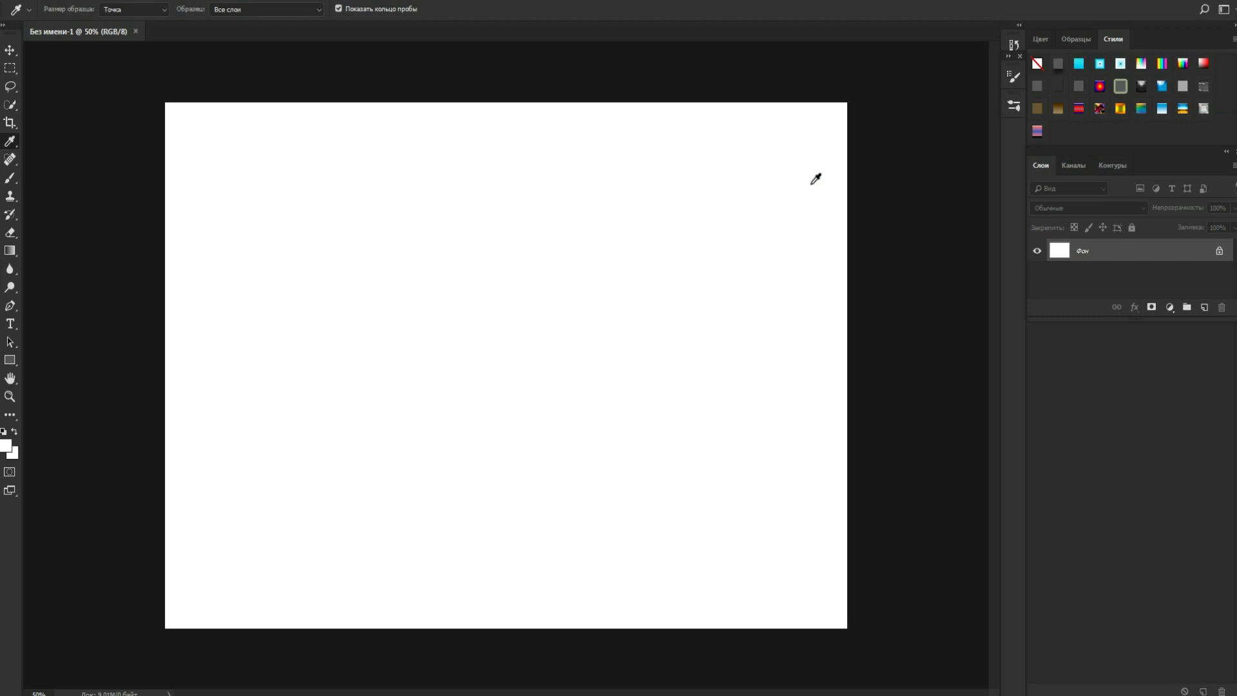
{"action": "left_click", "coordinate": [1223, 9]}
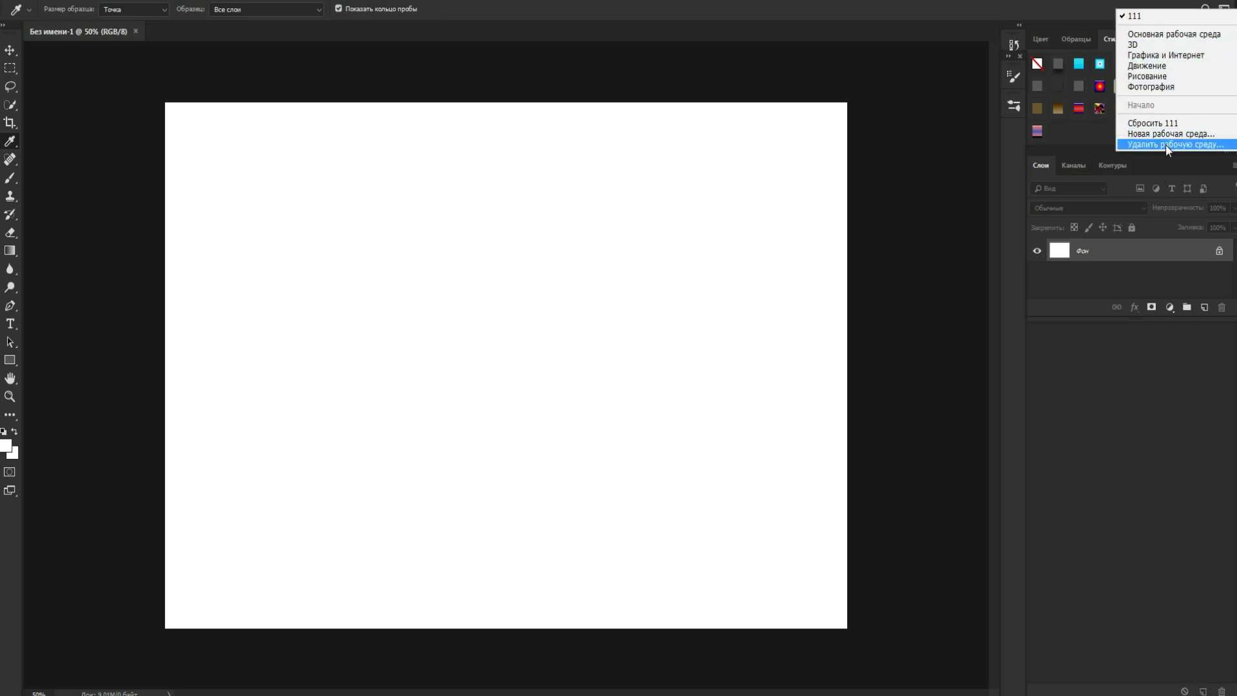
{"action": "left_click", "coordinate": [1145, 17]}
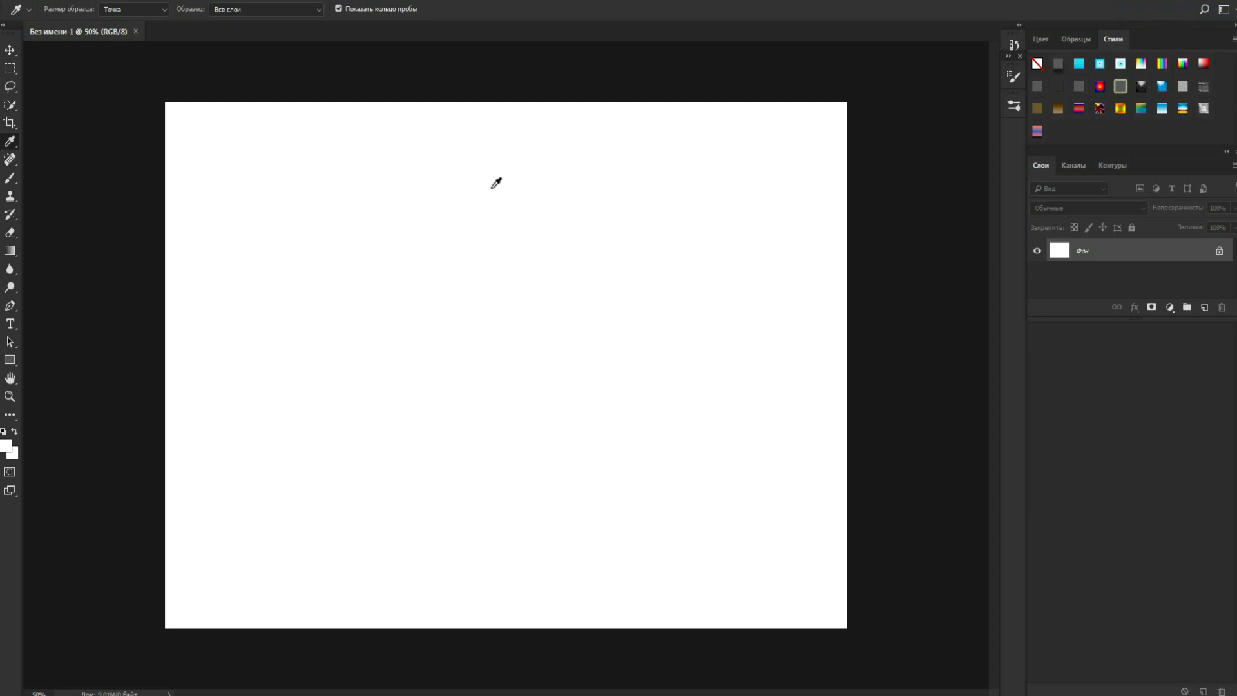
Switch the workspace to 3D
{"action": "left_click", "coordinate": [1224, 9]}
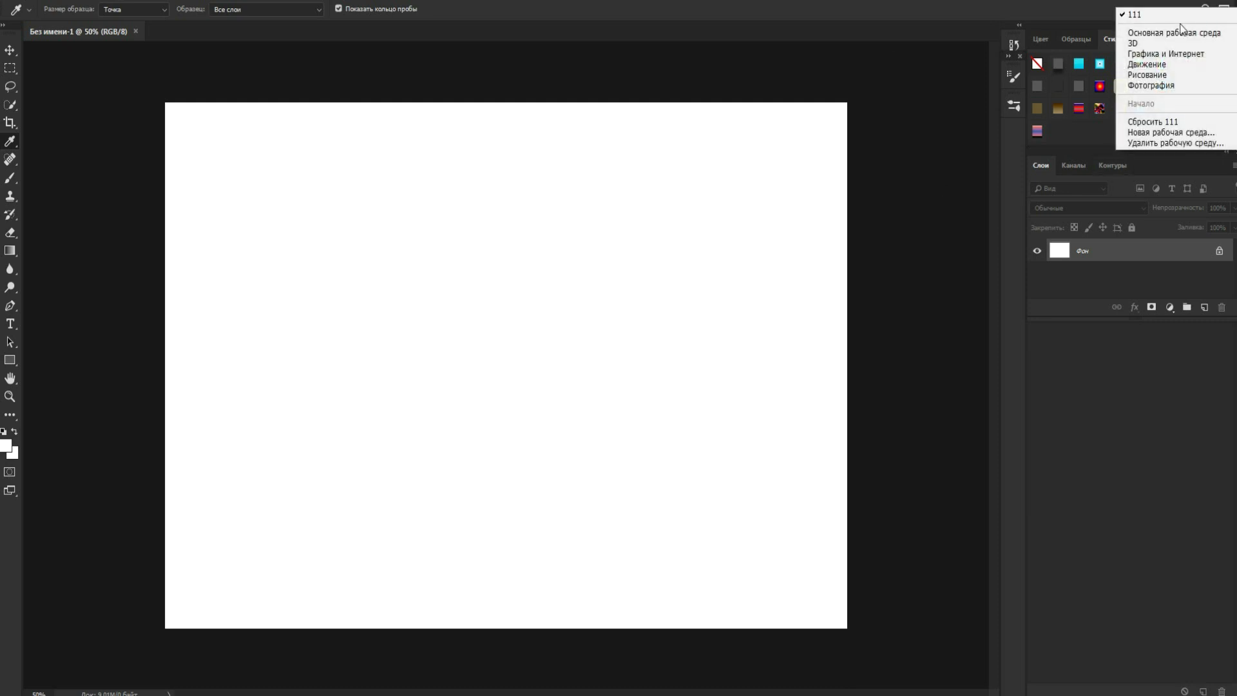
{"action": "left_click", "coordinate": [1157, 18]}
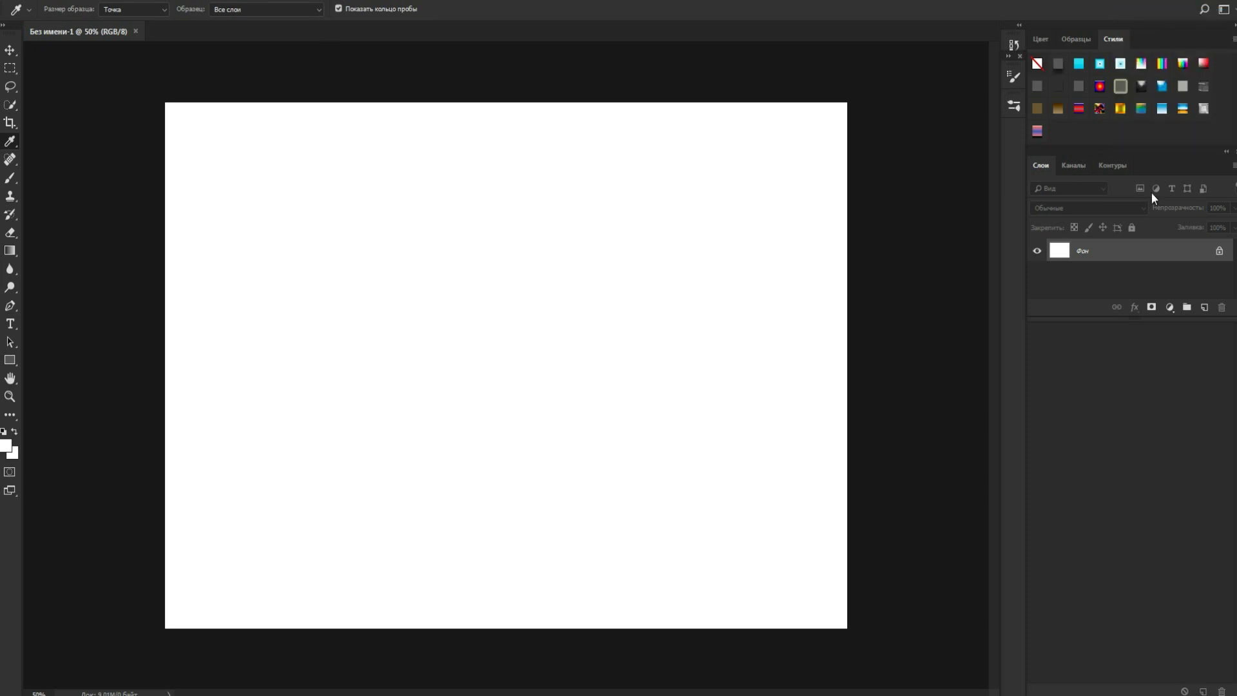
{"action": "left_click", "coordinate": [1224, 9]}
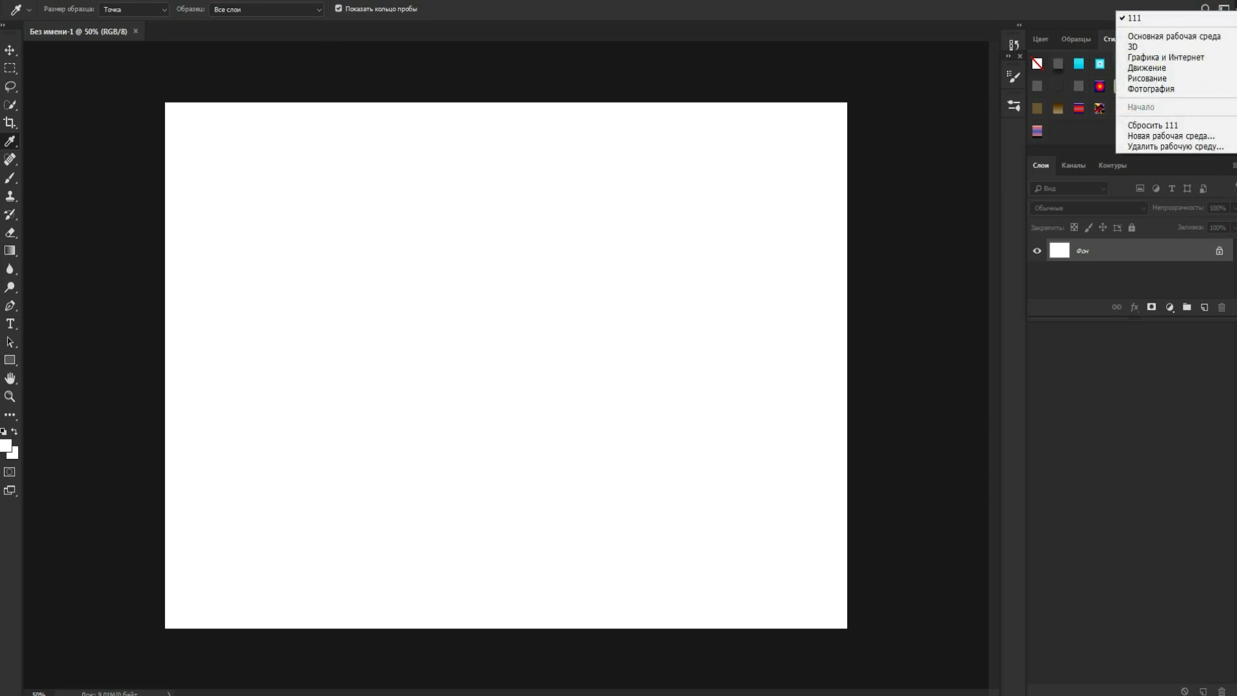
{"action": "left_click", "coordinate": [1139, 46]}
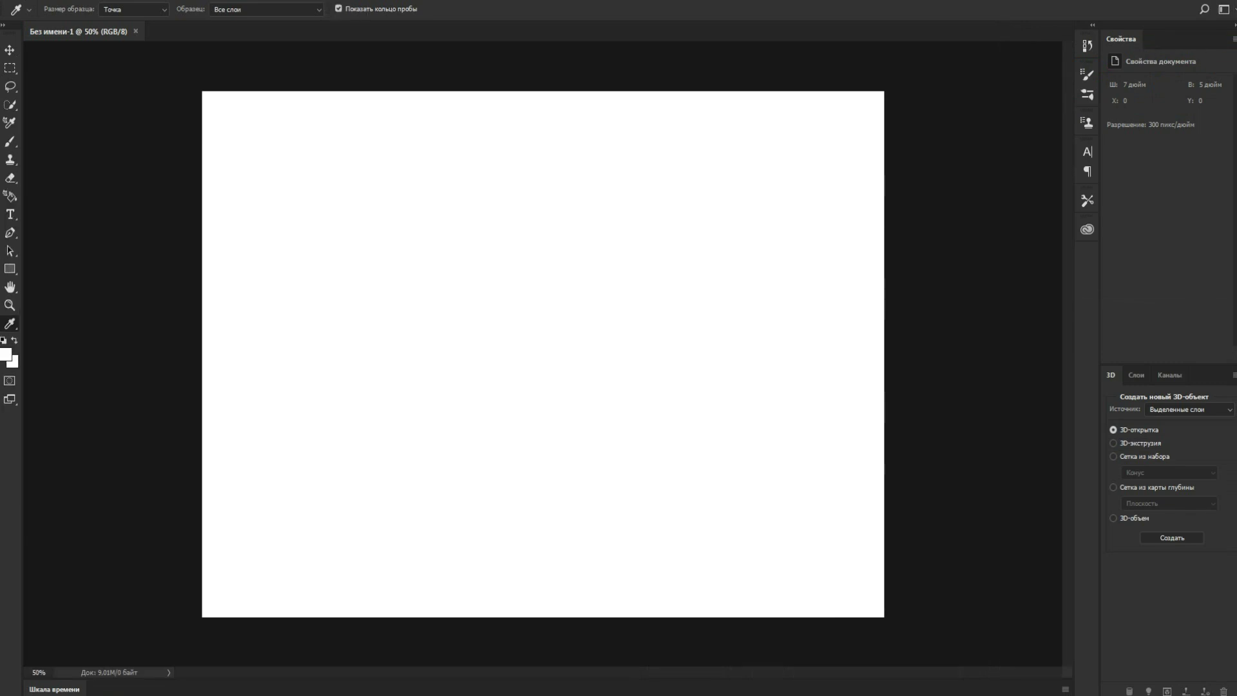
Try Graphics and Web, then settle on the Photography workspace with Histogram and Timeline
{"action": "left_click", "coordinate": [1224, 9]}
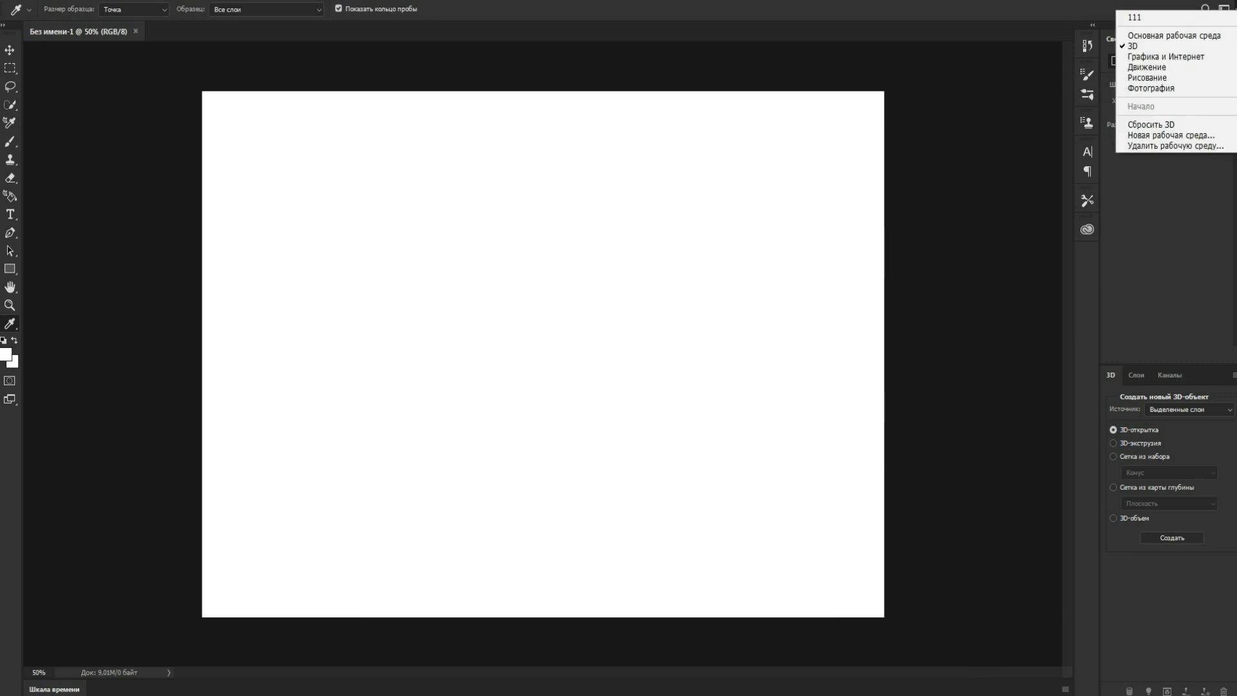
{"action": "left_click", "coordinate": [1188, 53]}
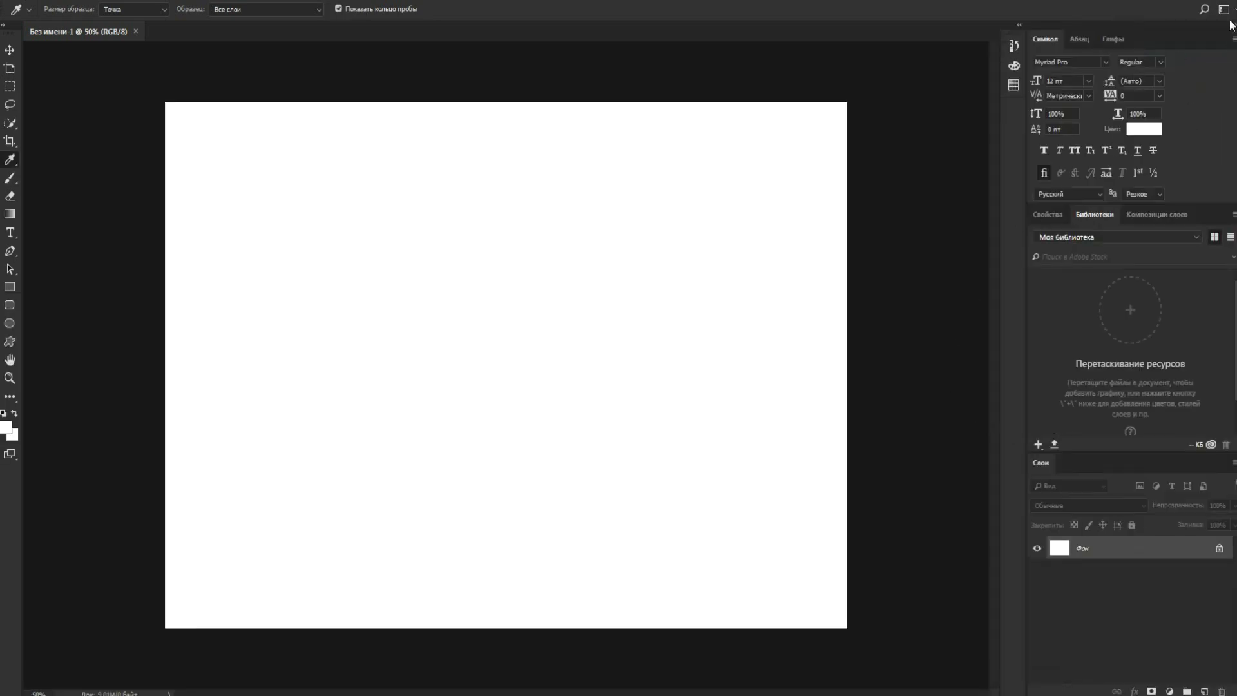
{"action": "left_click", "coordinate": [1223, 9]}
{"action": "left_click", "coordinate": [1150, 65]}
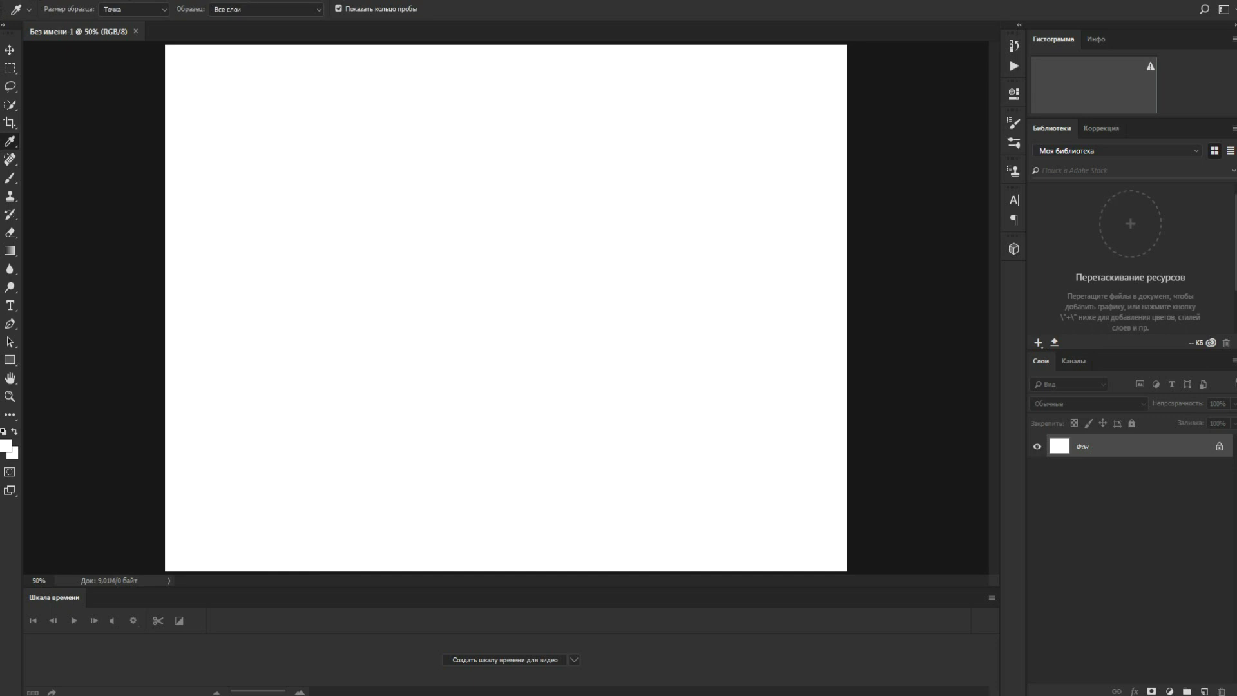
{"action": "left_click", "coordinate": [31, 1]}
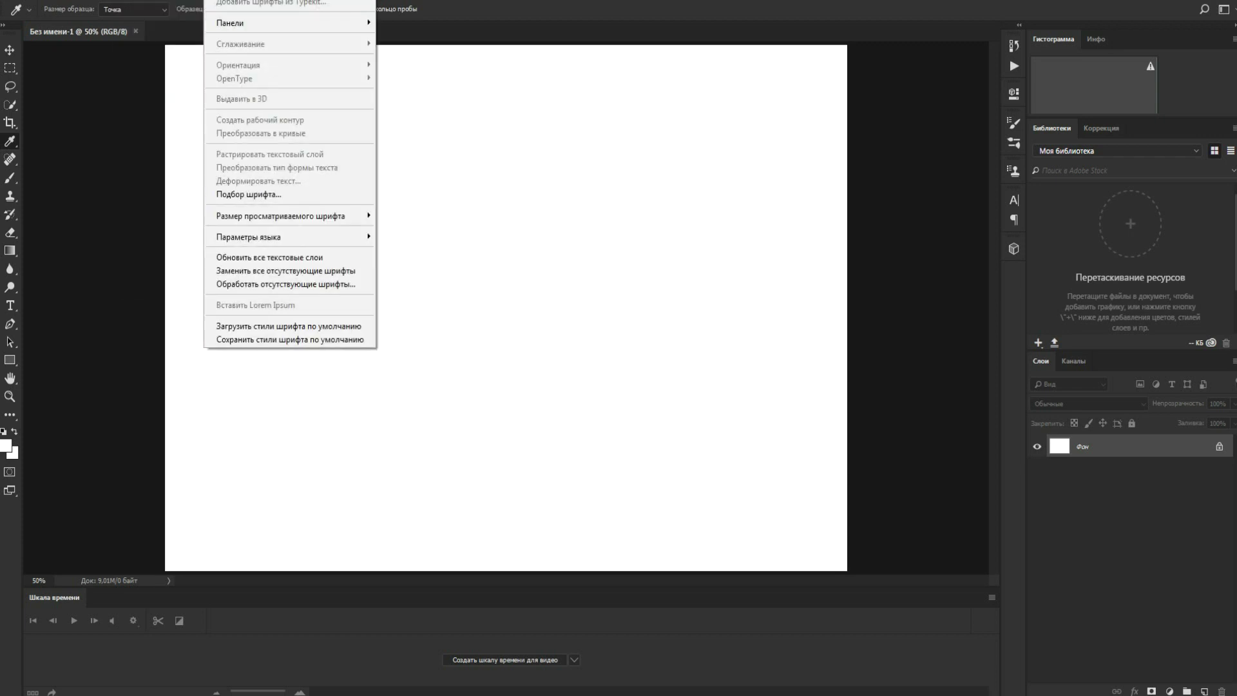
{"action": "left_click", "coordinate": [1034, 366]}
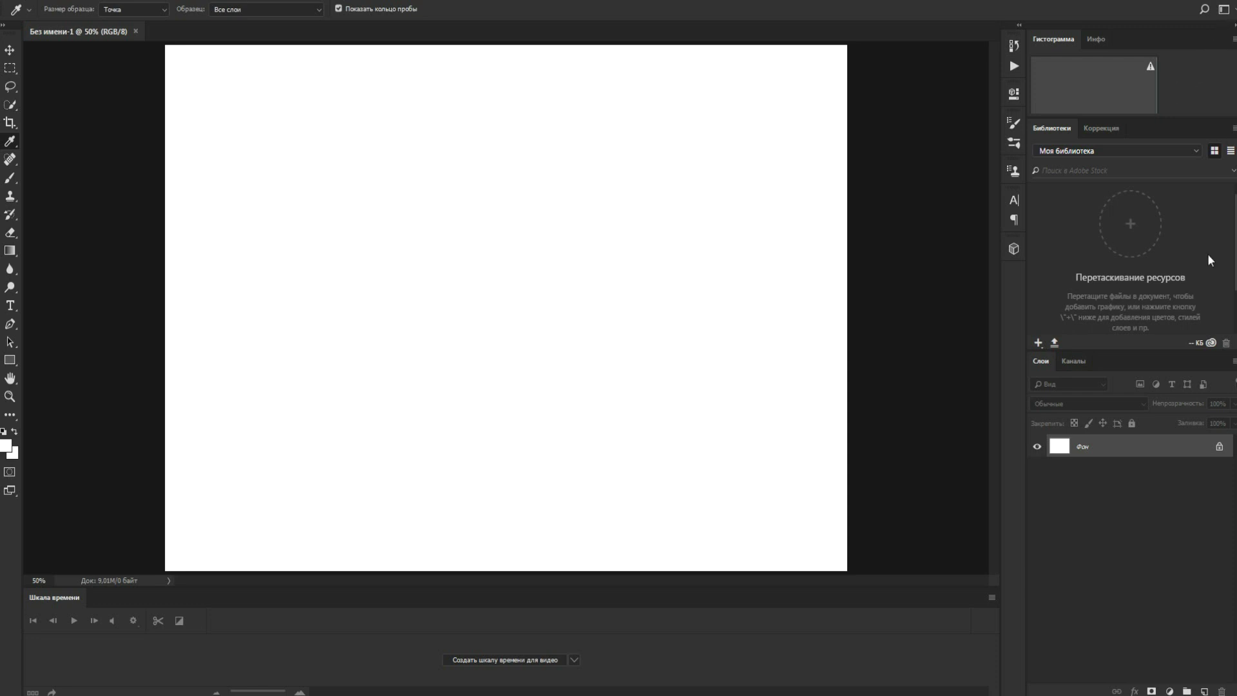
{"action": "left_click", "coordinate": [1234, 361]}
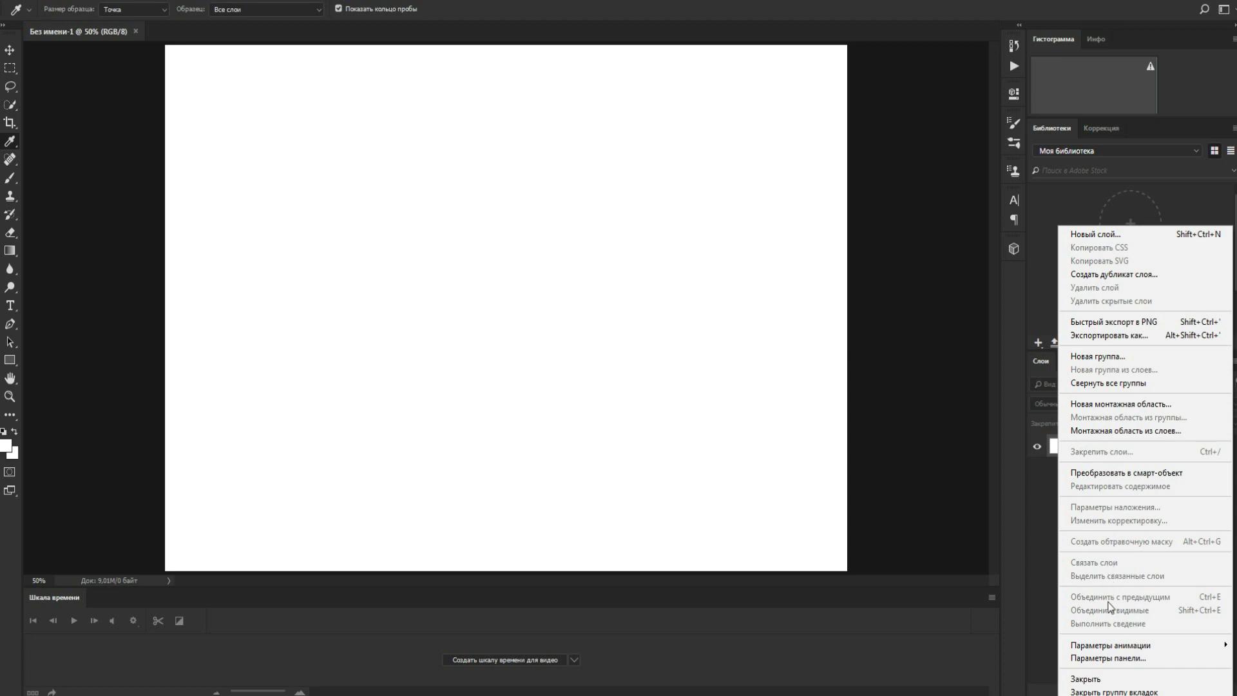
{"action": "left_click", "coordinate": [1015, 505]}
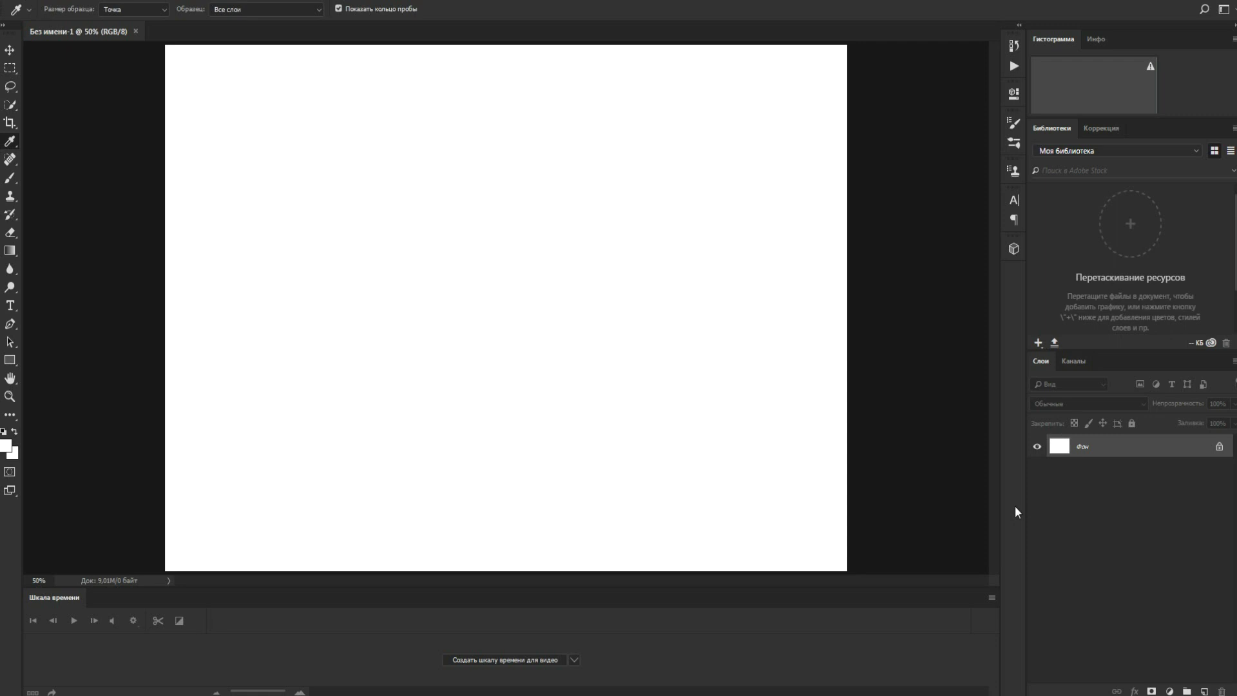